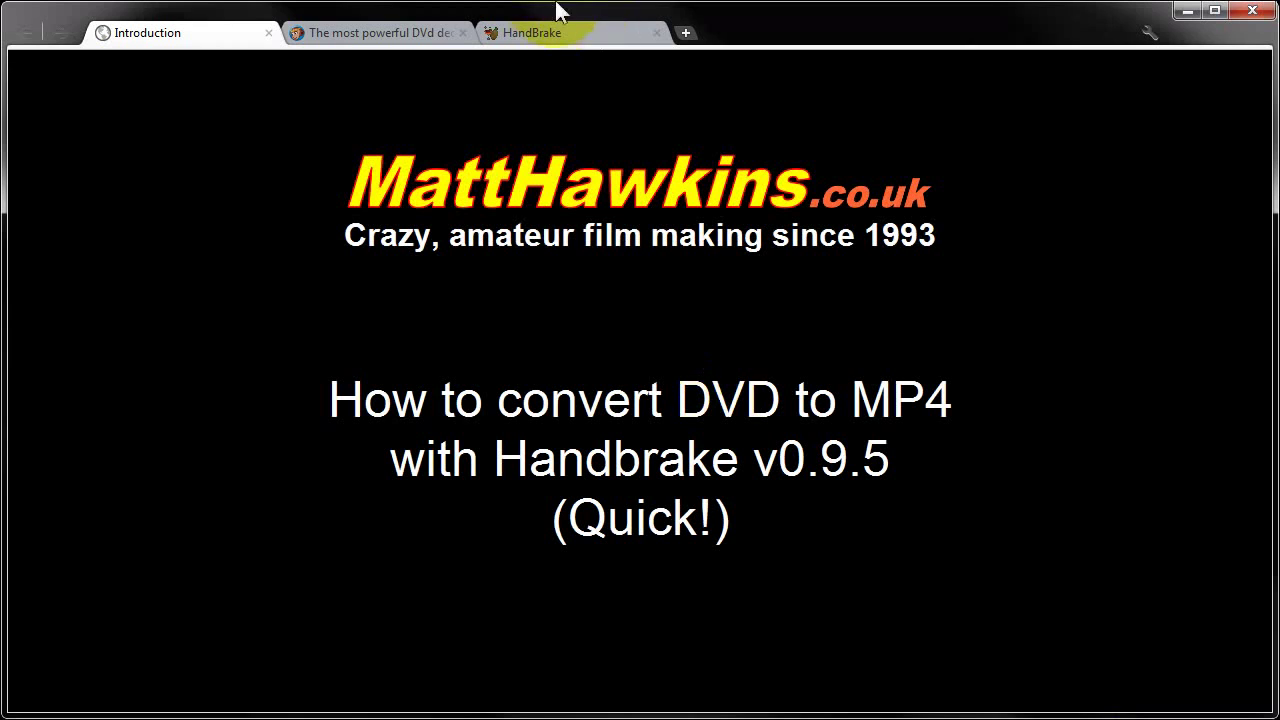
- Switch Chrome to the HandBrake tab showing handbrake.fr and its 0.9.5 release news
click(553, 31)
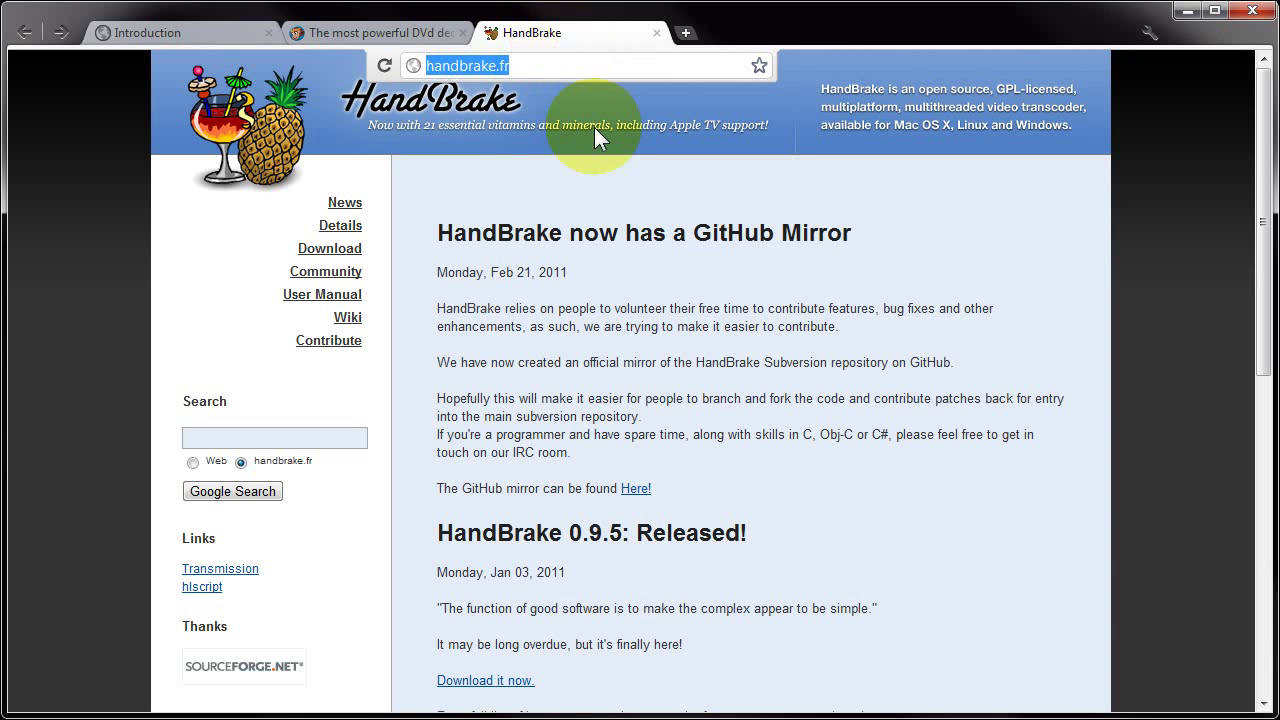
- Browse HandBrake's Download page and the User Manual guide, then go to the DVDFab HD Decrypter tab
click(323, 252)
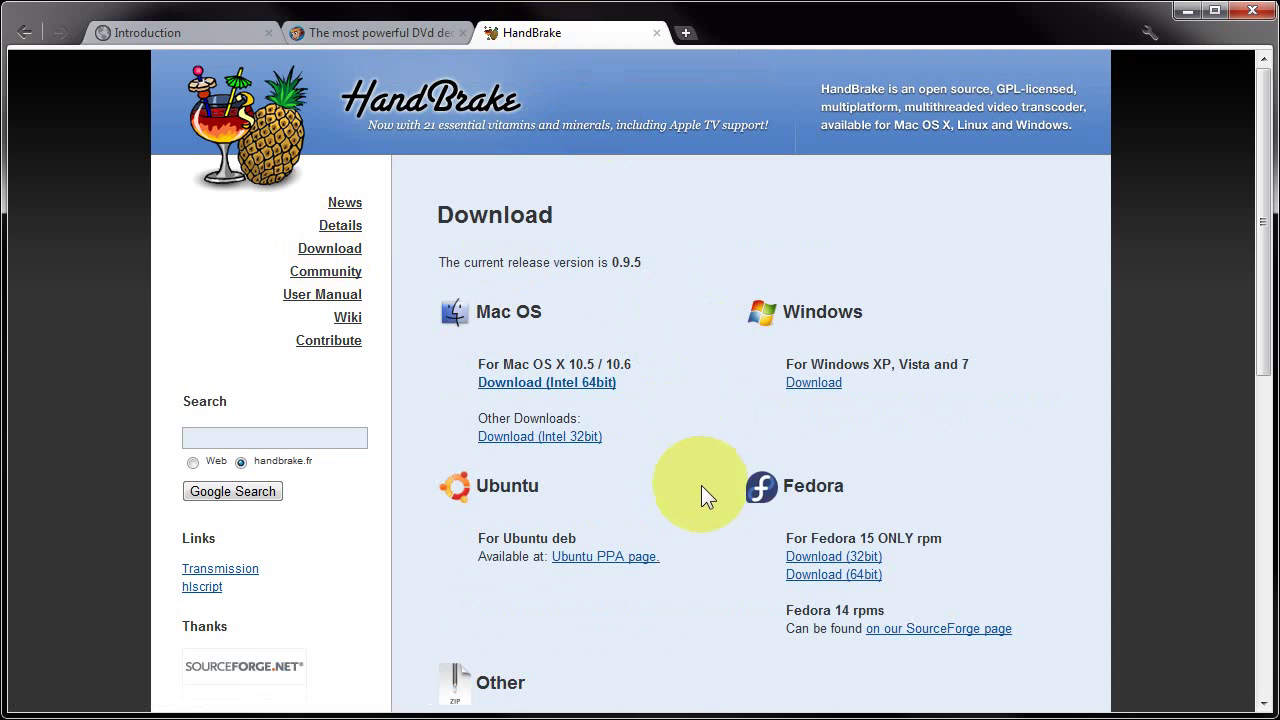
click(298, 296)
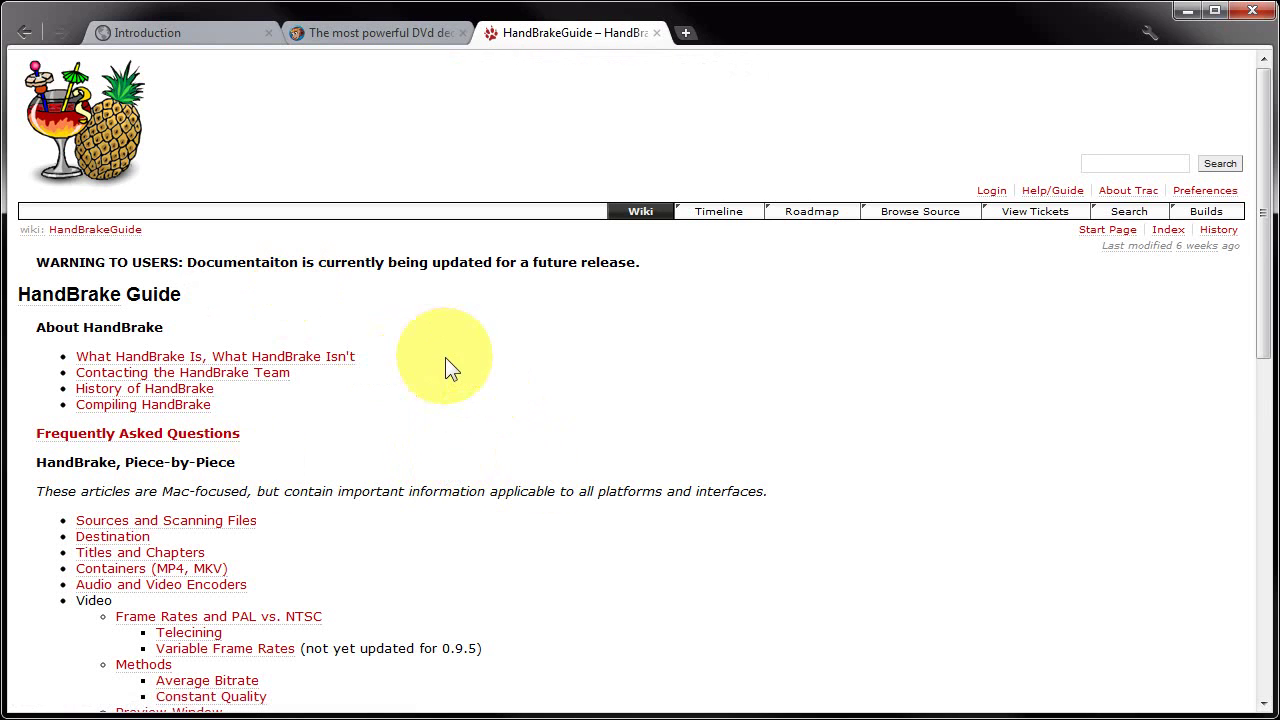
scroll(443, 320, down, 3)
scroll(438, 253, down, 1)
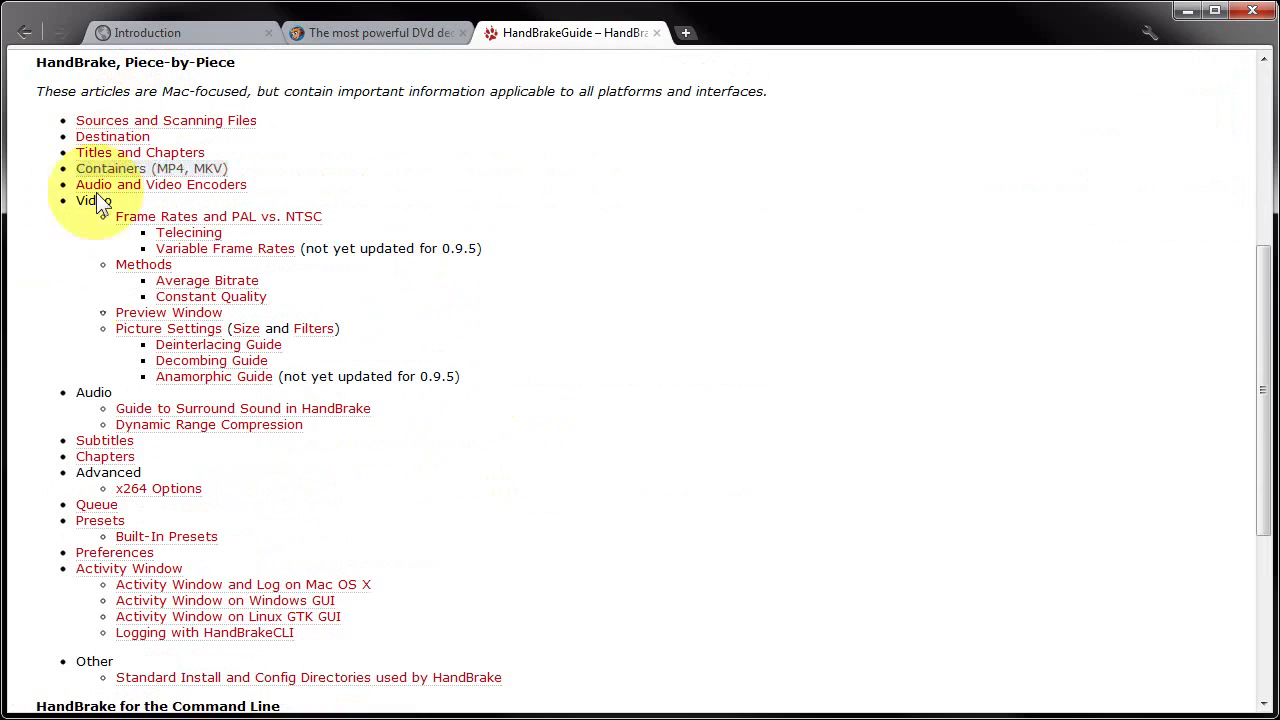
scroll(569, 303, down, 4)
scroll(550, 290, up, 10)
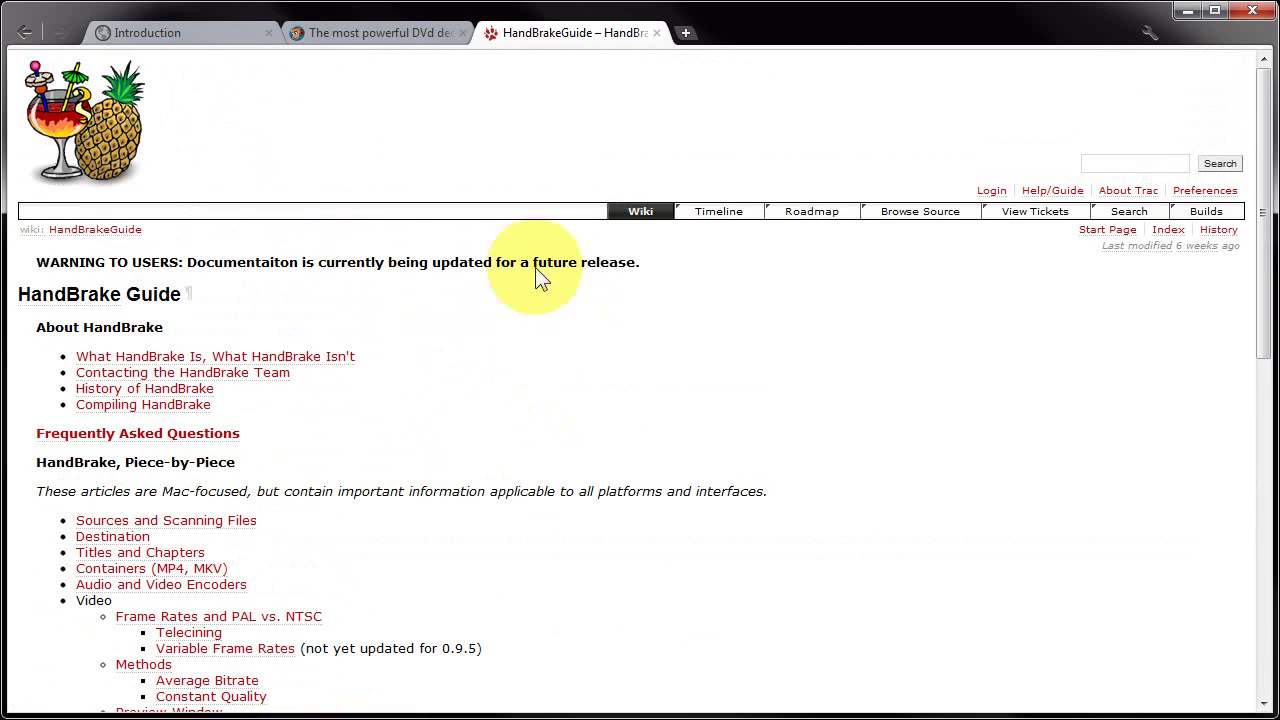
click(368, 32)
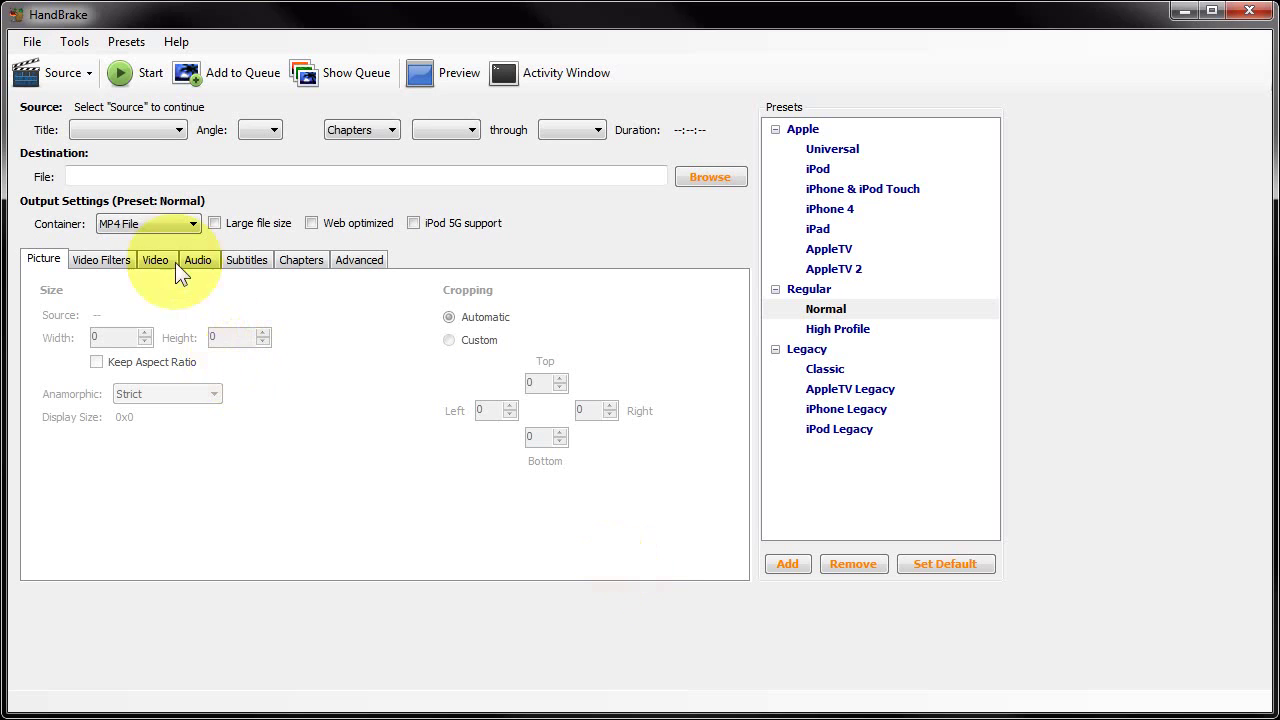
- Load D:\DVD Rips\MainMovie\TTSS\VIDEO_TS as the source folder and scan the DVD
click(72, 76)
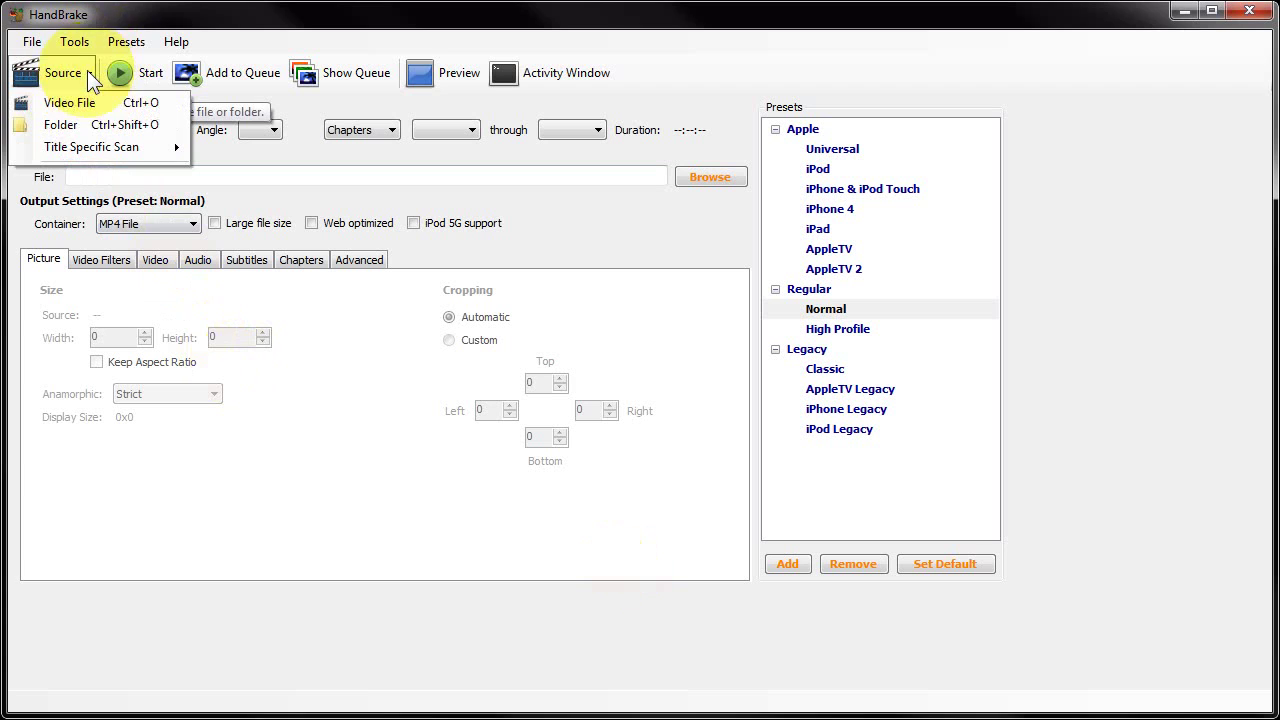
click(56, 125)
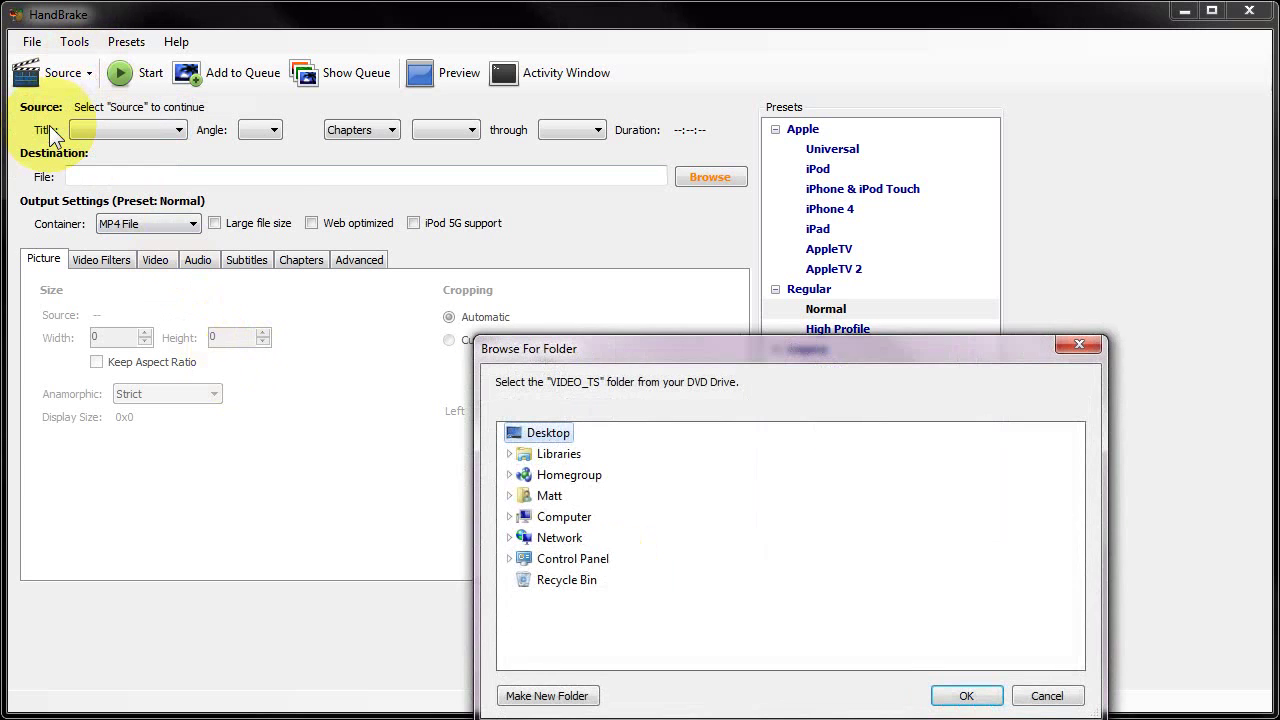
click(563, 516)
click(572, 580)
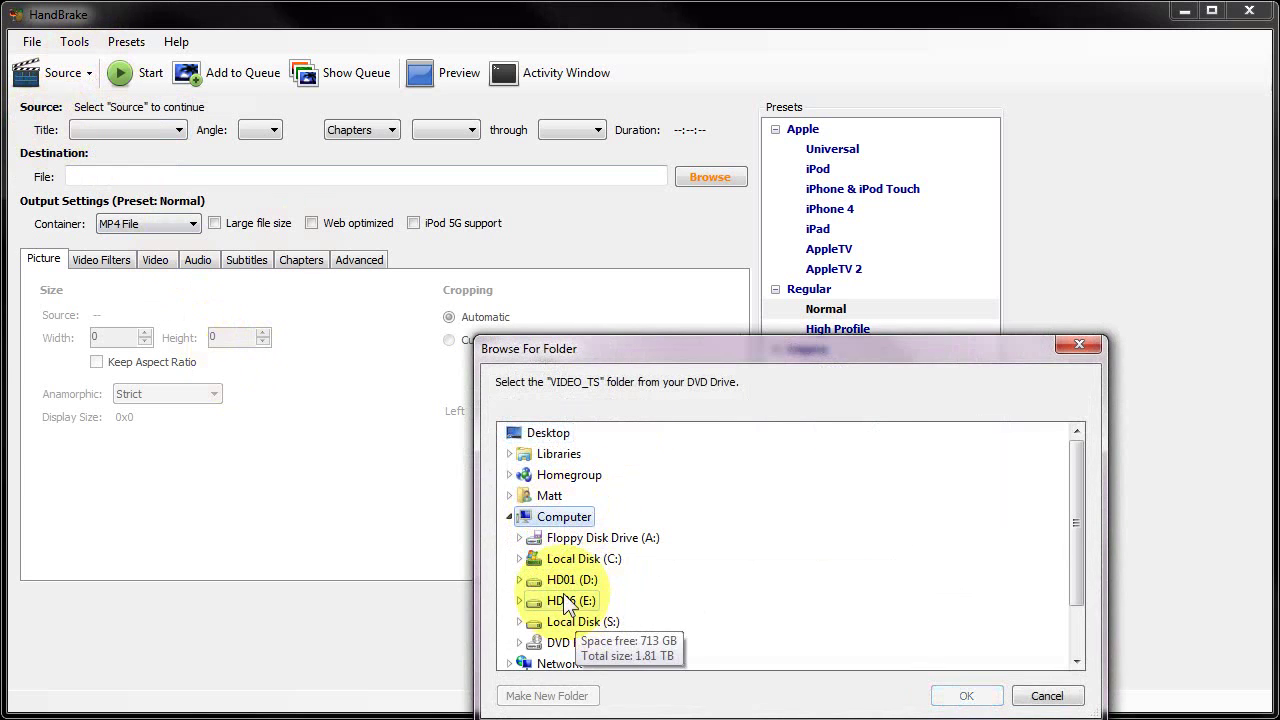
scroll(686, 572, down, 2)
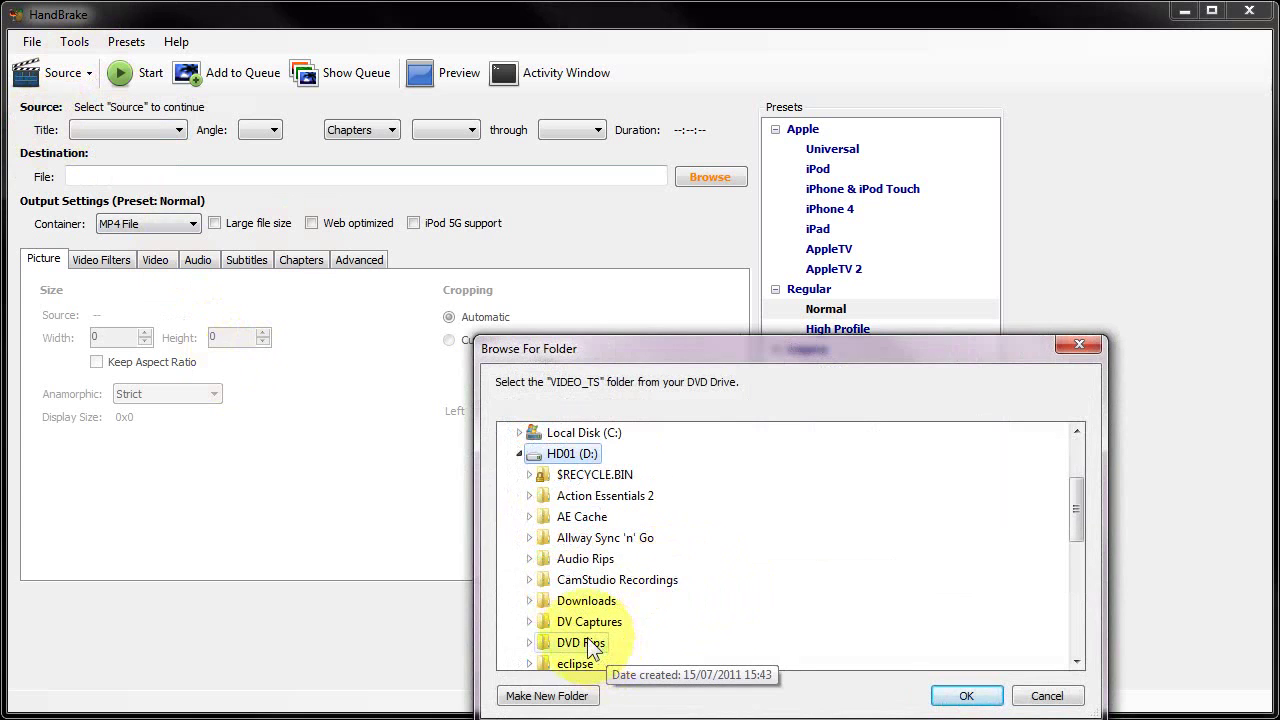
click(580, 642)
scroll(680, 590, down, 1)
click(597, 643)
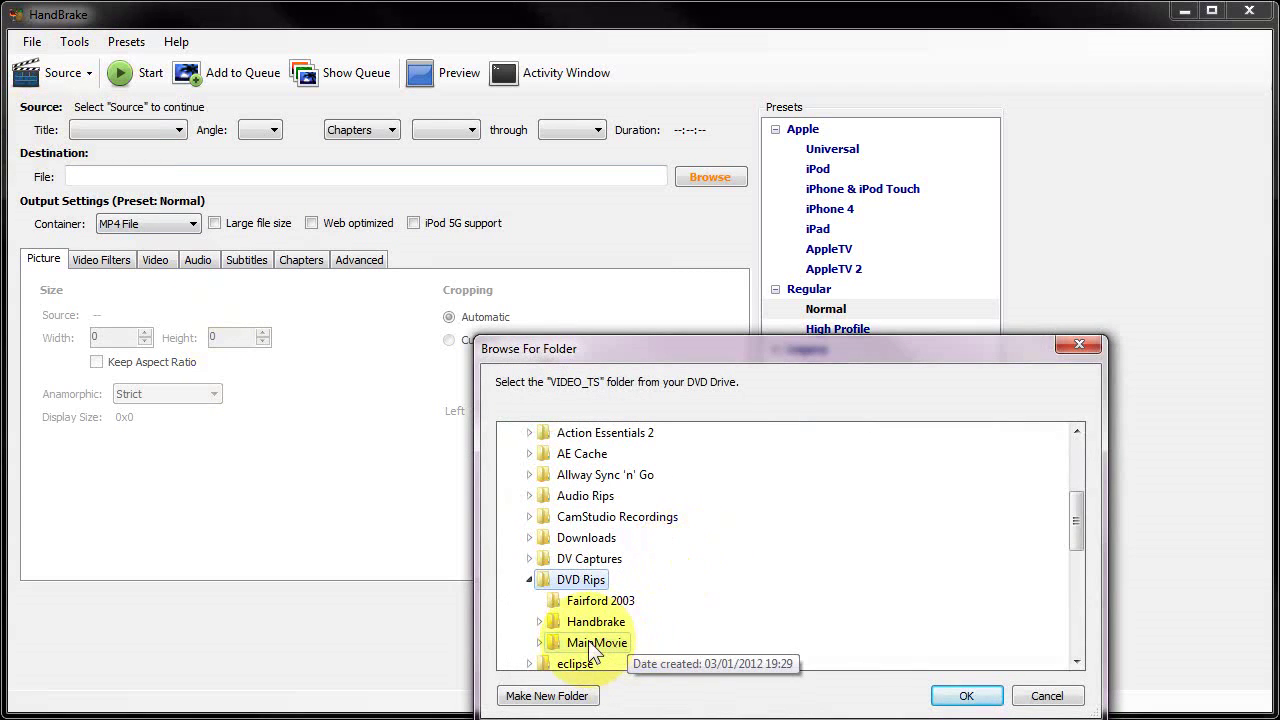
scroll(700, 540, down, 2)
click(598, 557)
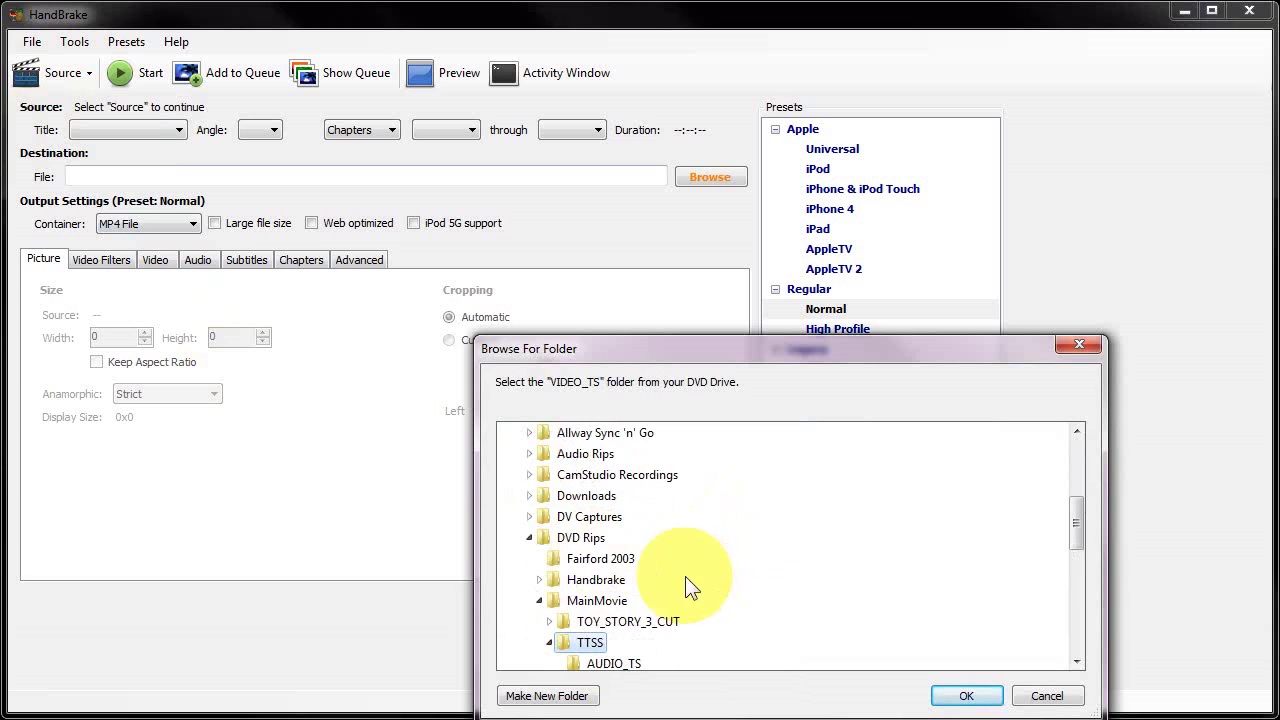
click(612, 621)
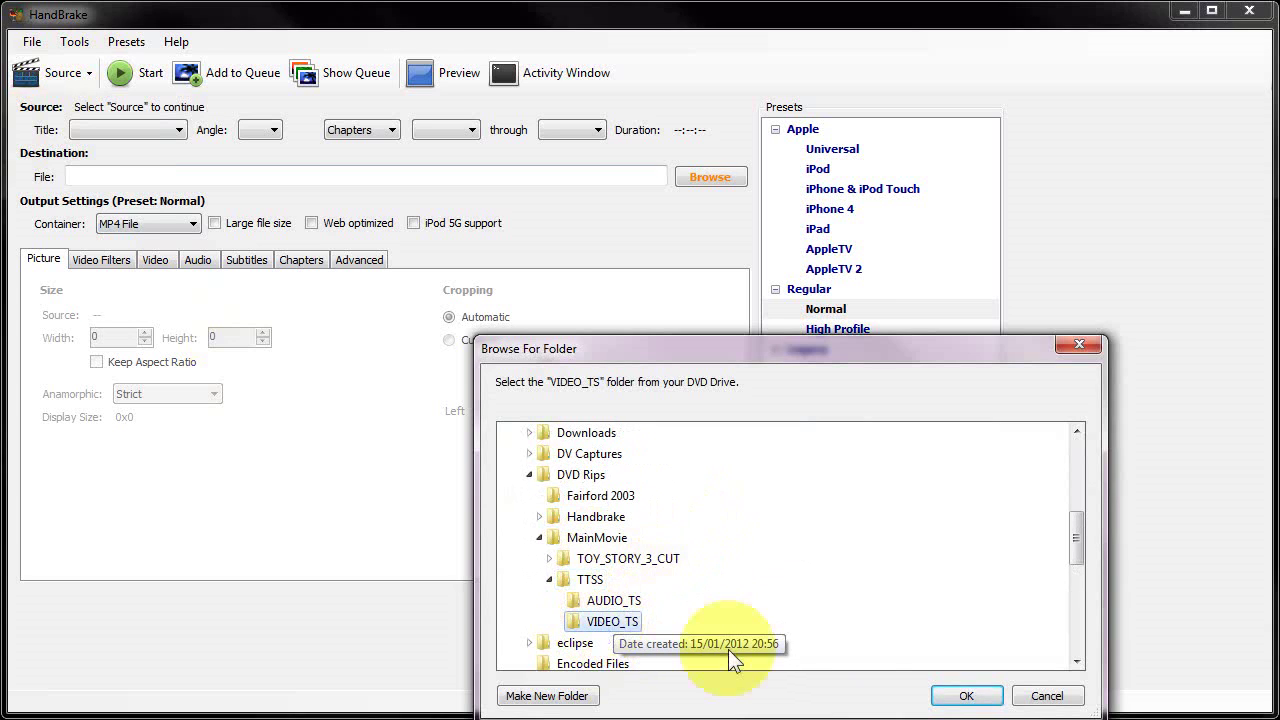
click(958, 699)
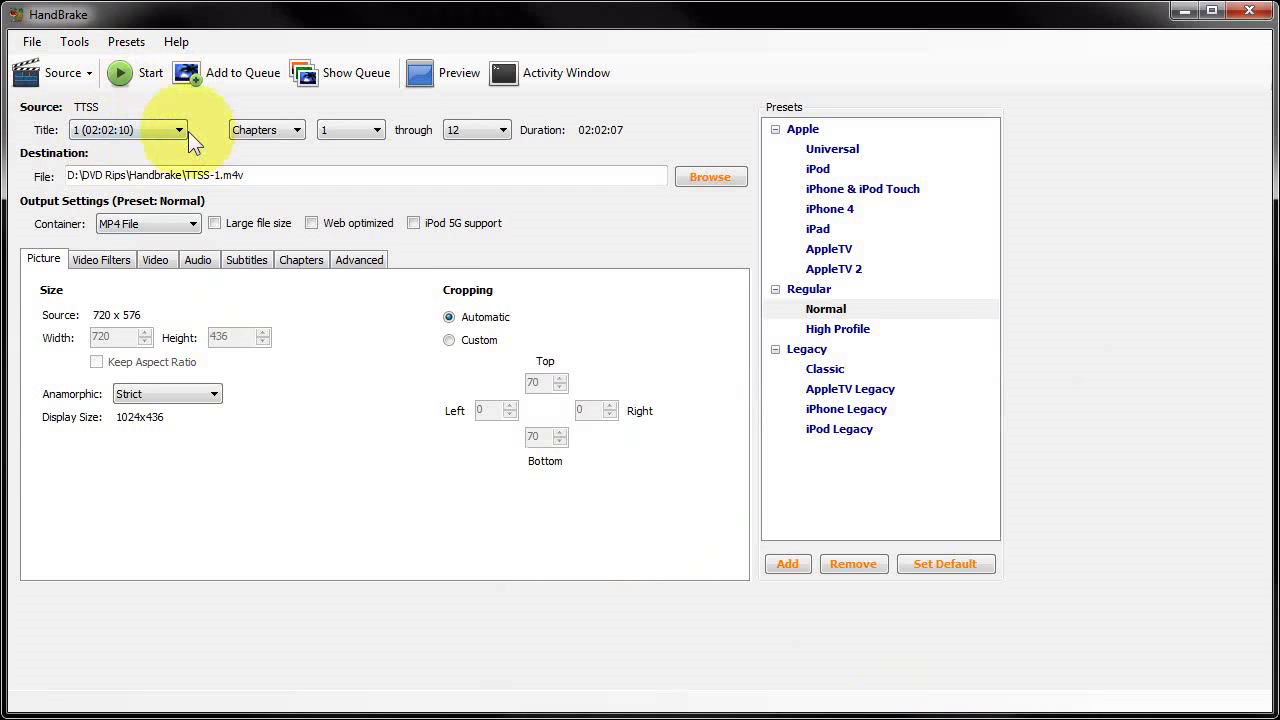
- Keep title 1 selected with chapter 12 as the end chapter
click(181, 132)
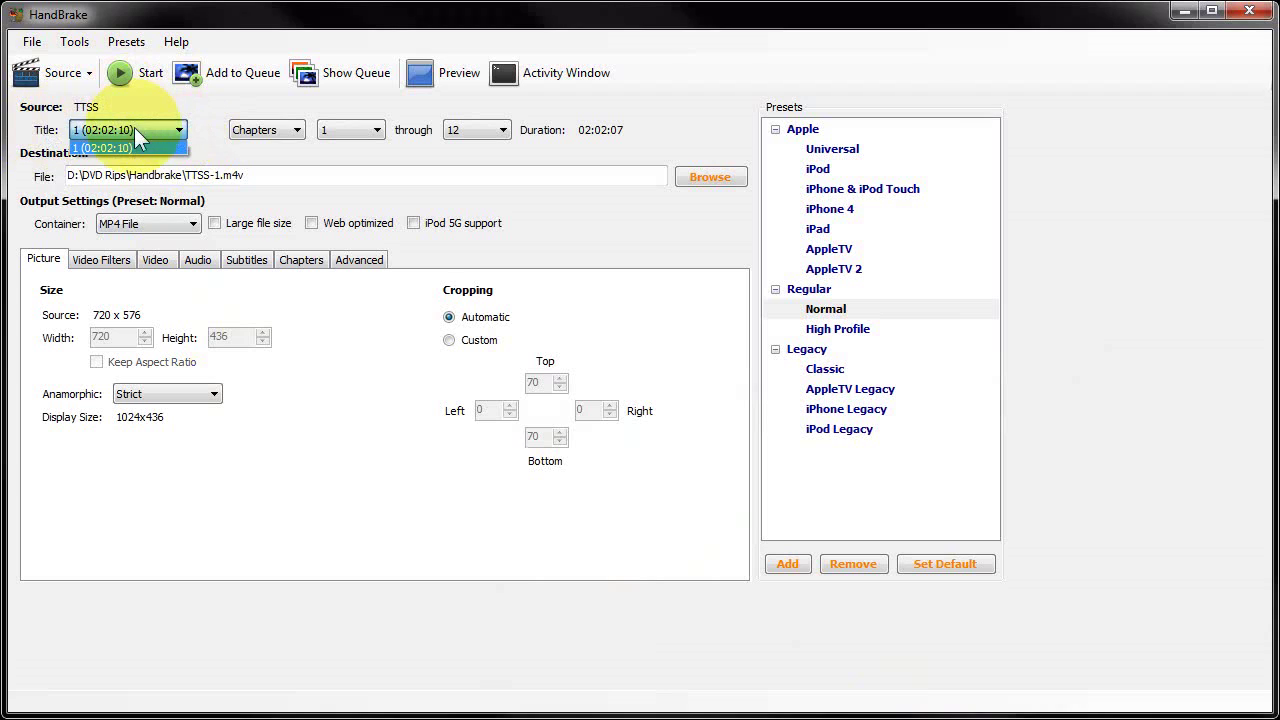
click(134, 139)
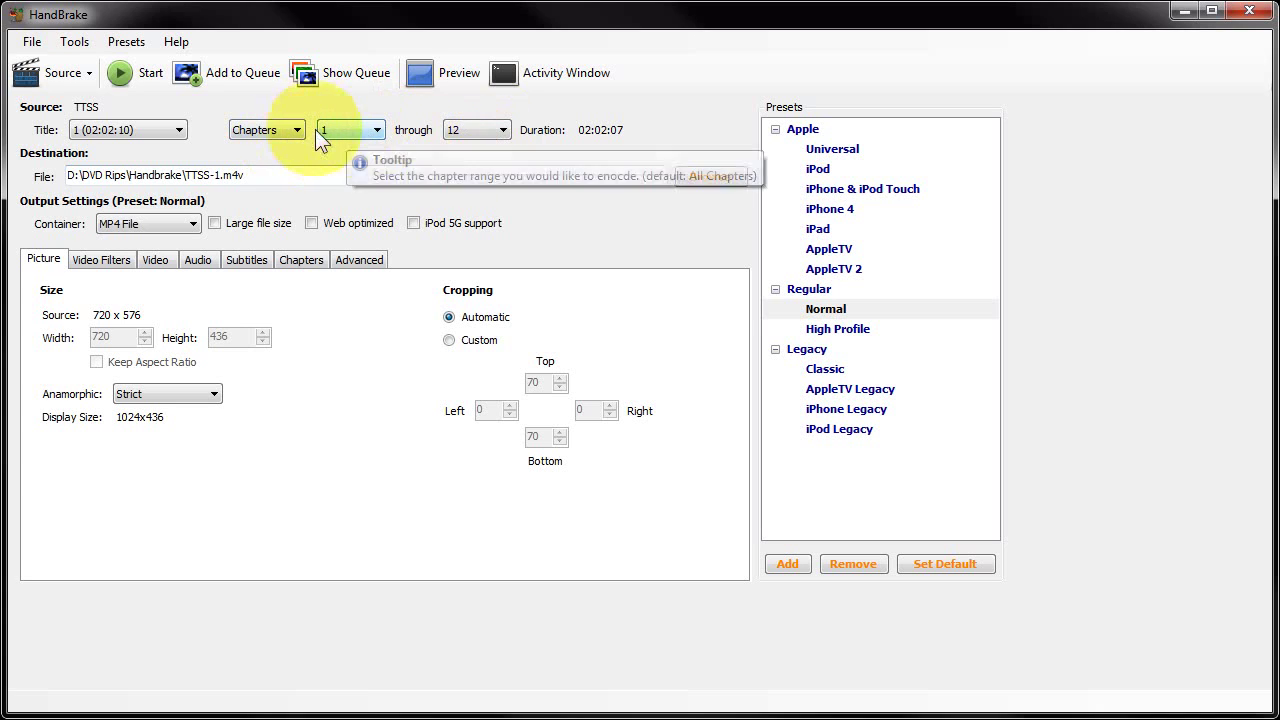
click(506, 129)
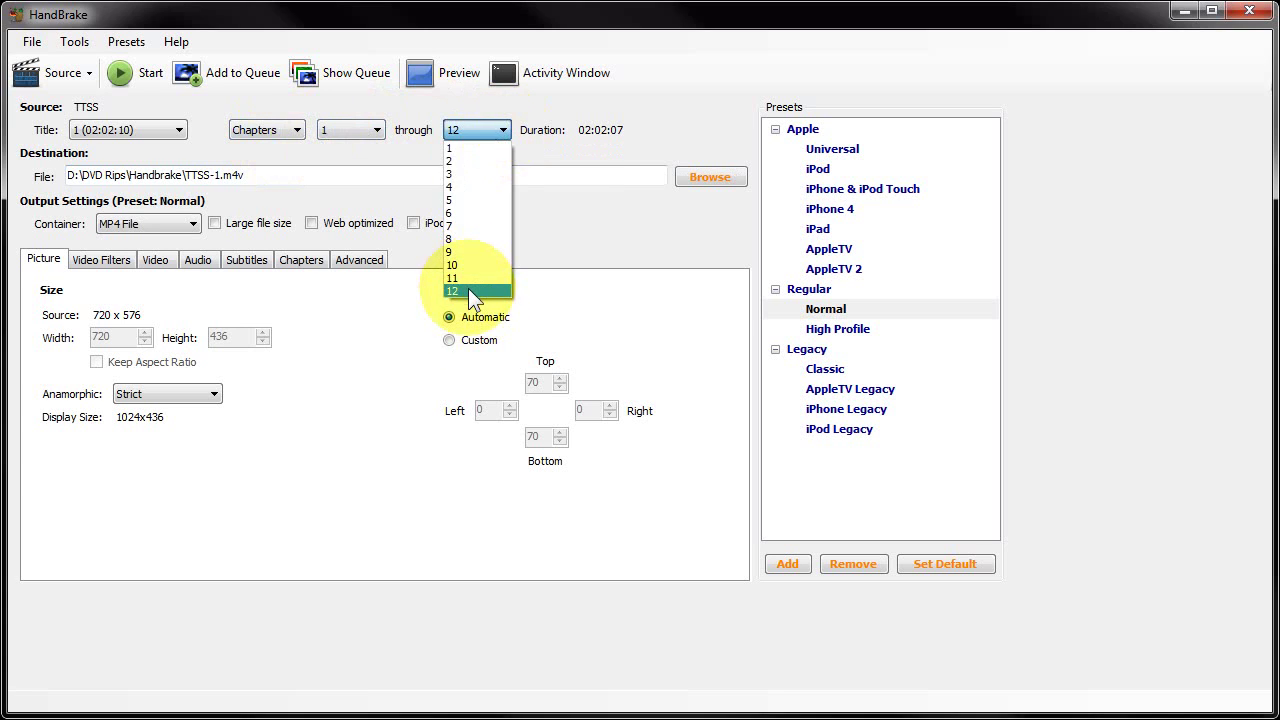
click(465, 288)
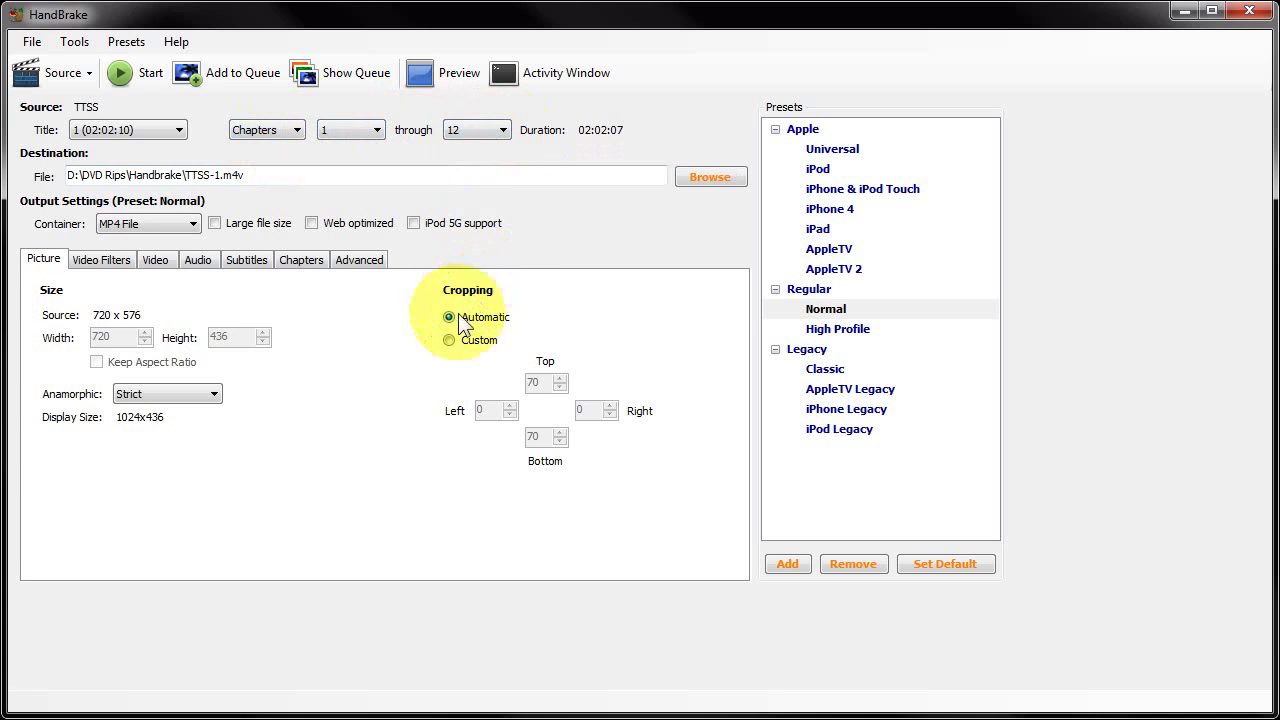
- Switch the range to Seconds and set start 600 and end 660
click(298, 129)
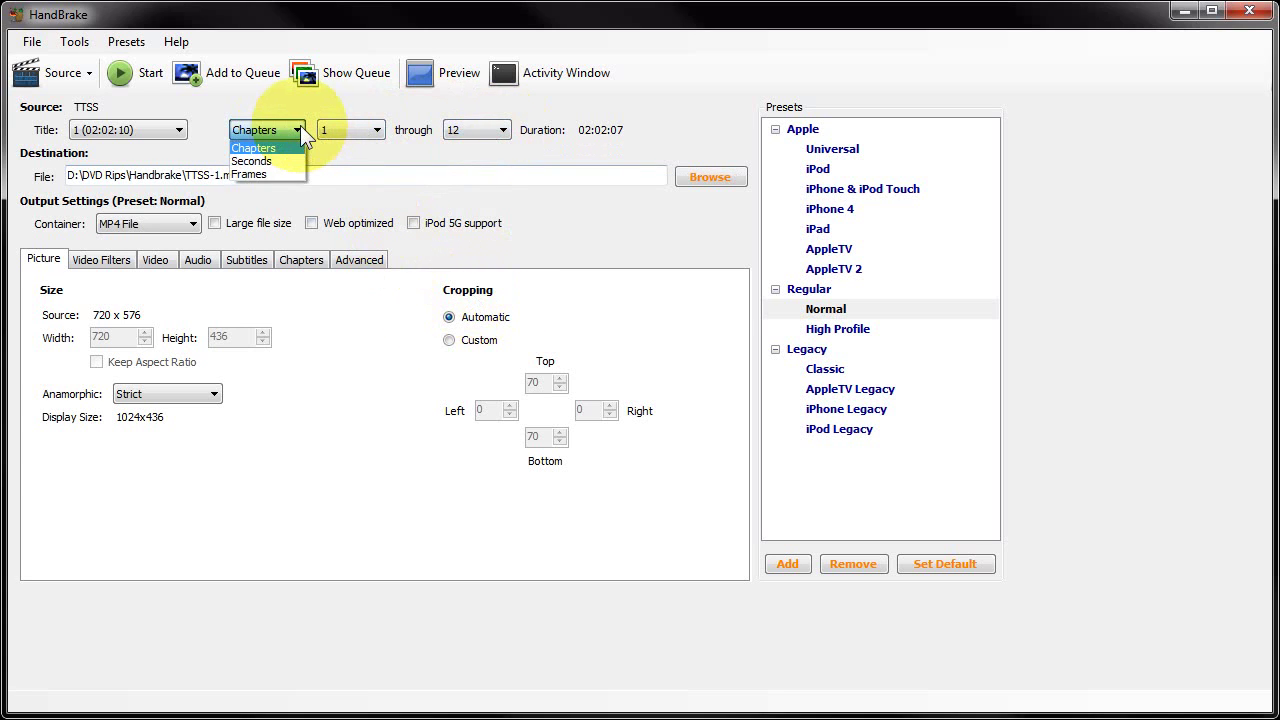
click(260, 160)
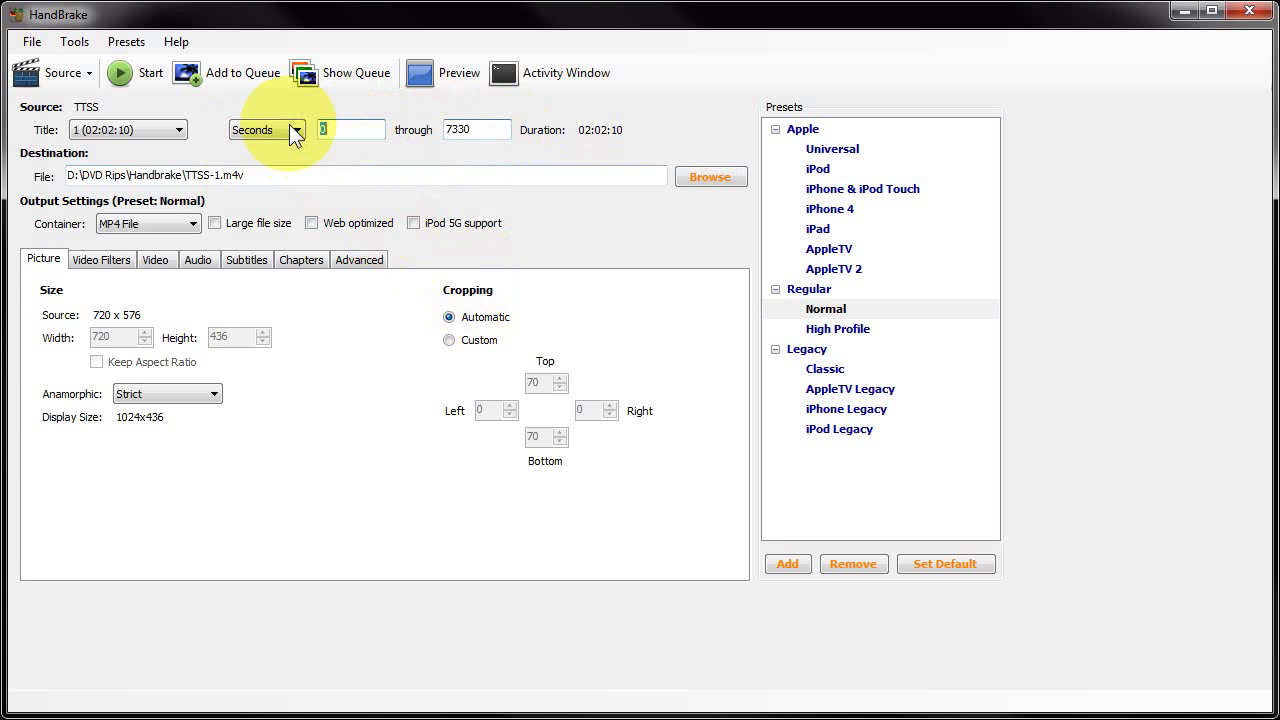
text(600)
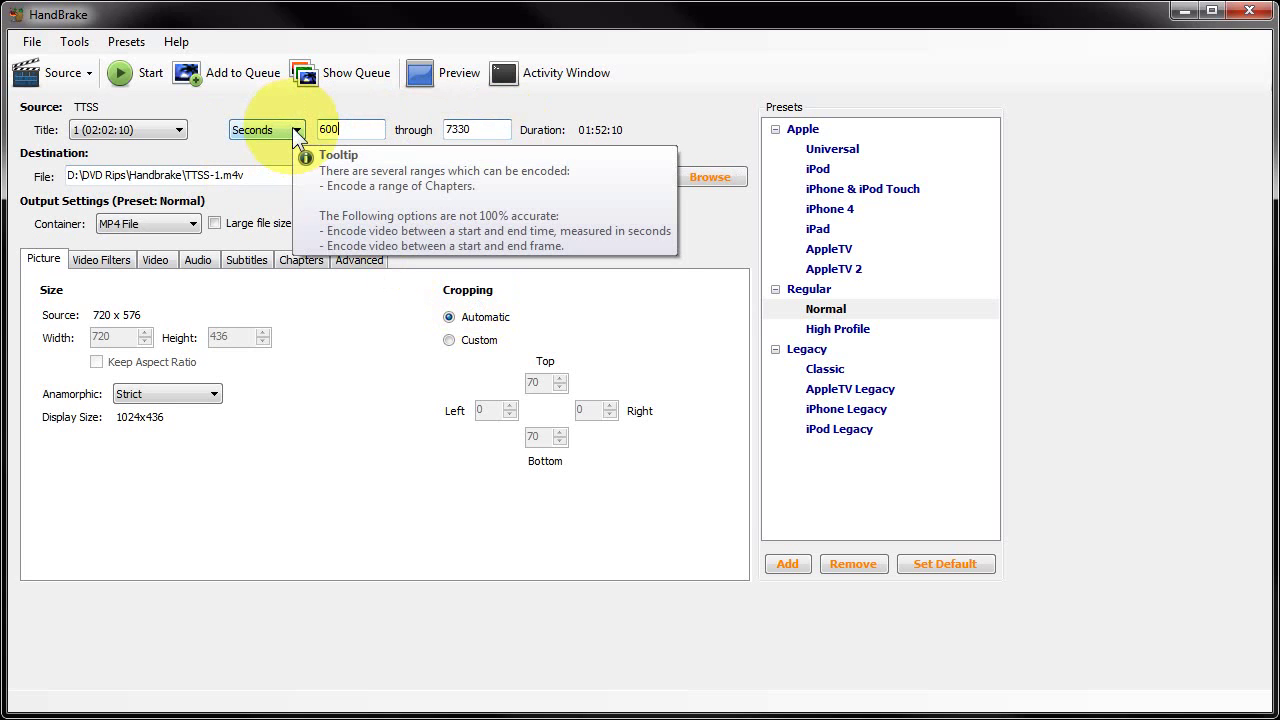
double_click(480, 129)
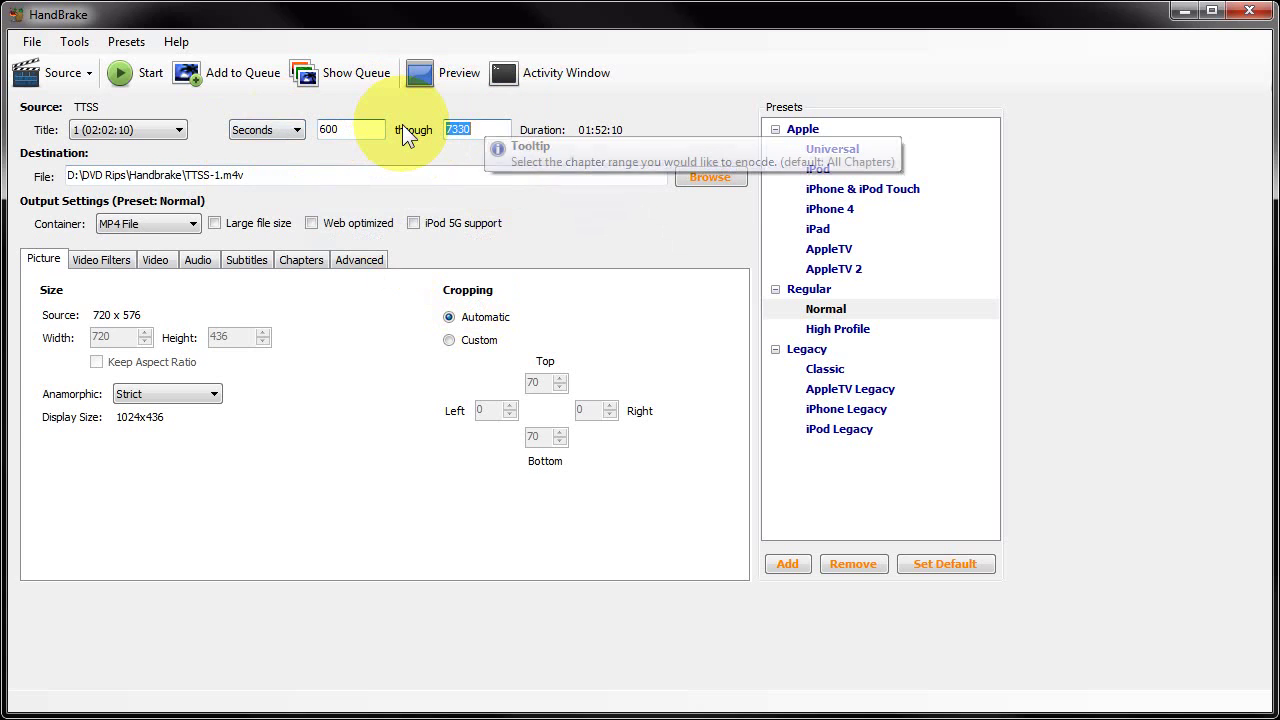
text(660)
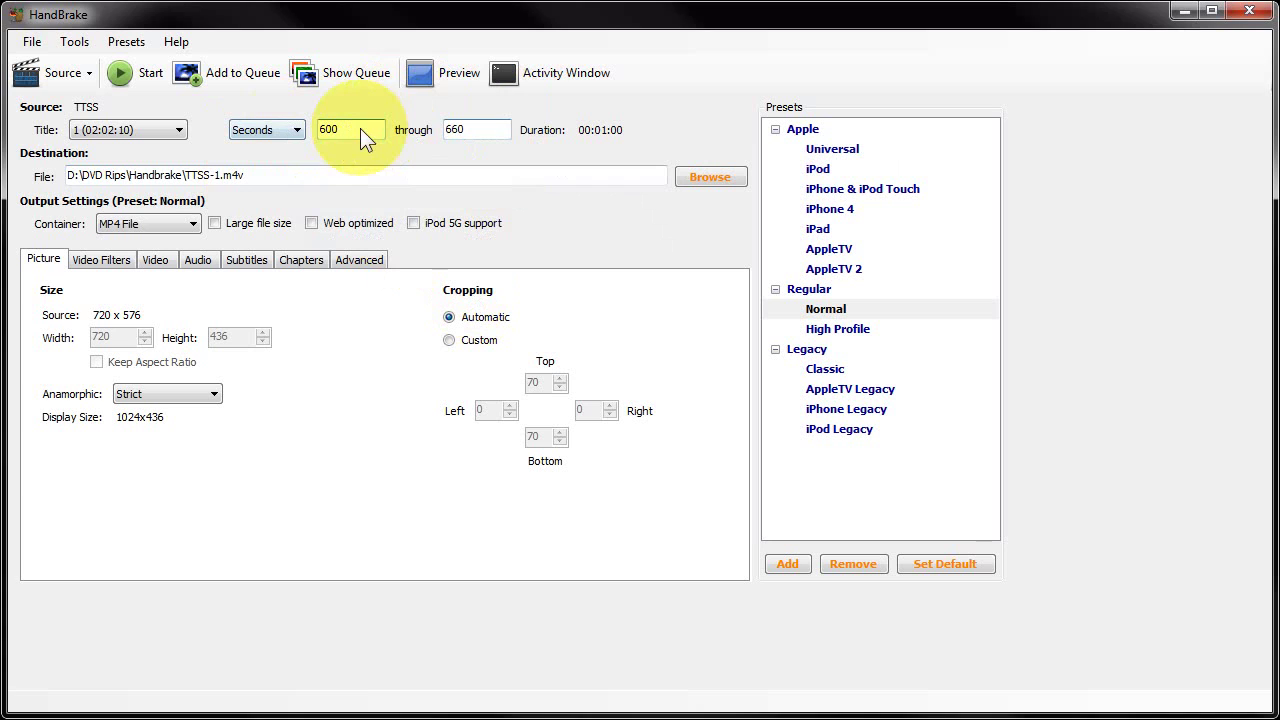
double_click(360, 130)
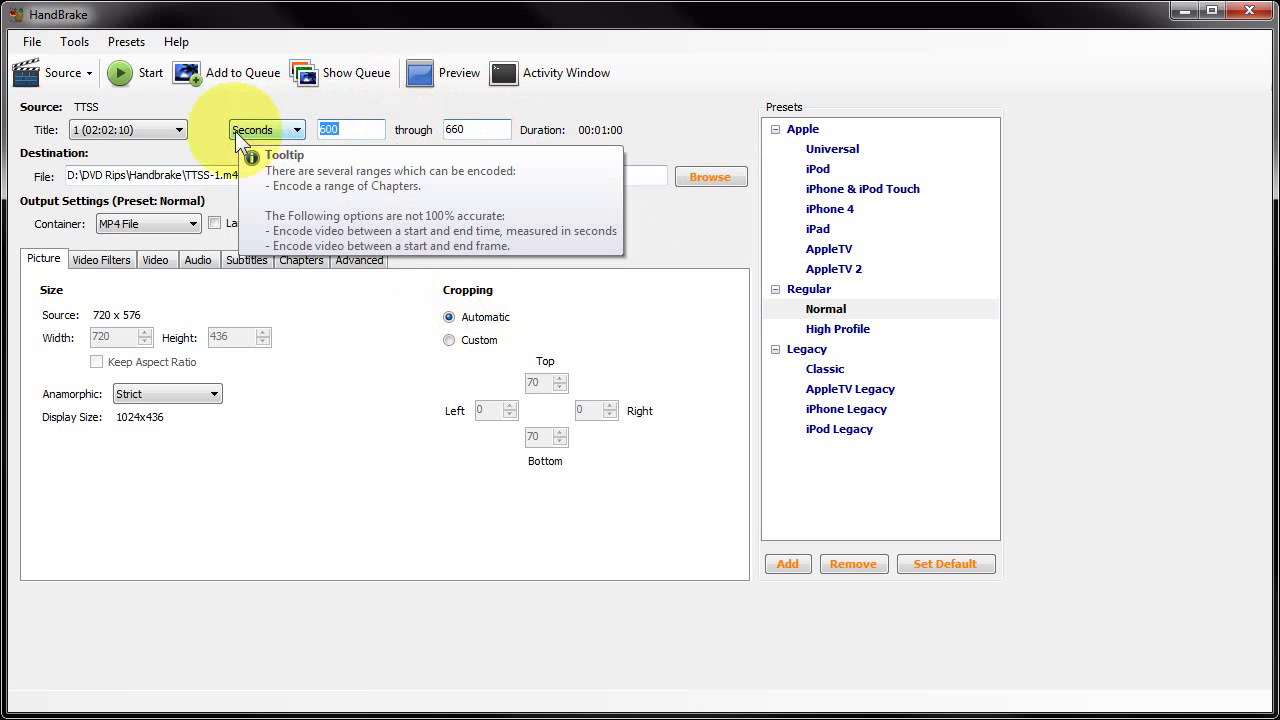
double_click(454, 129)
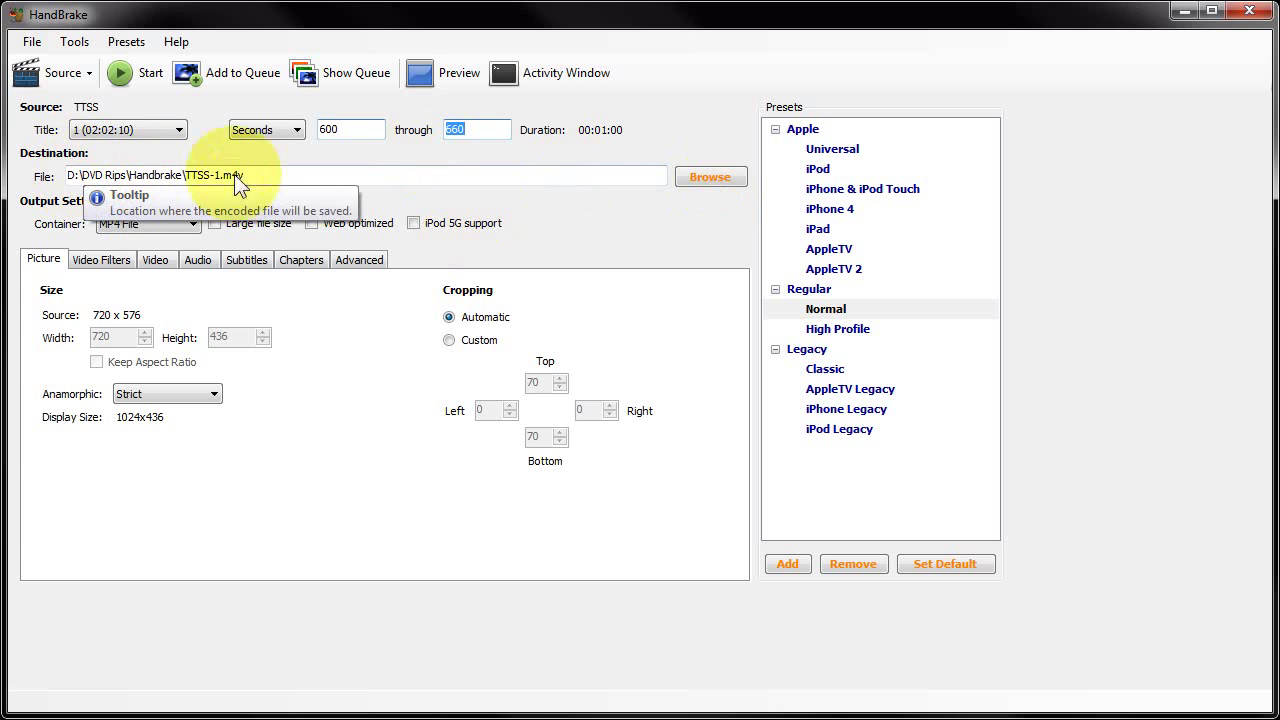
drag(185, 176, 252, 178)
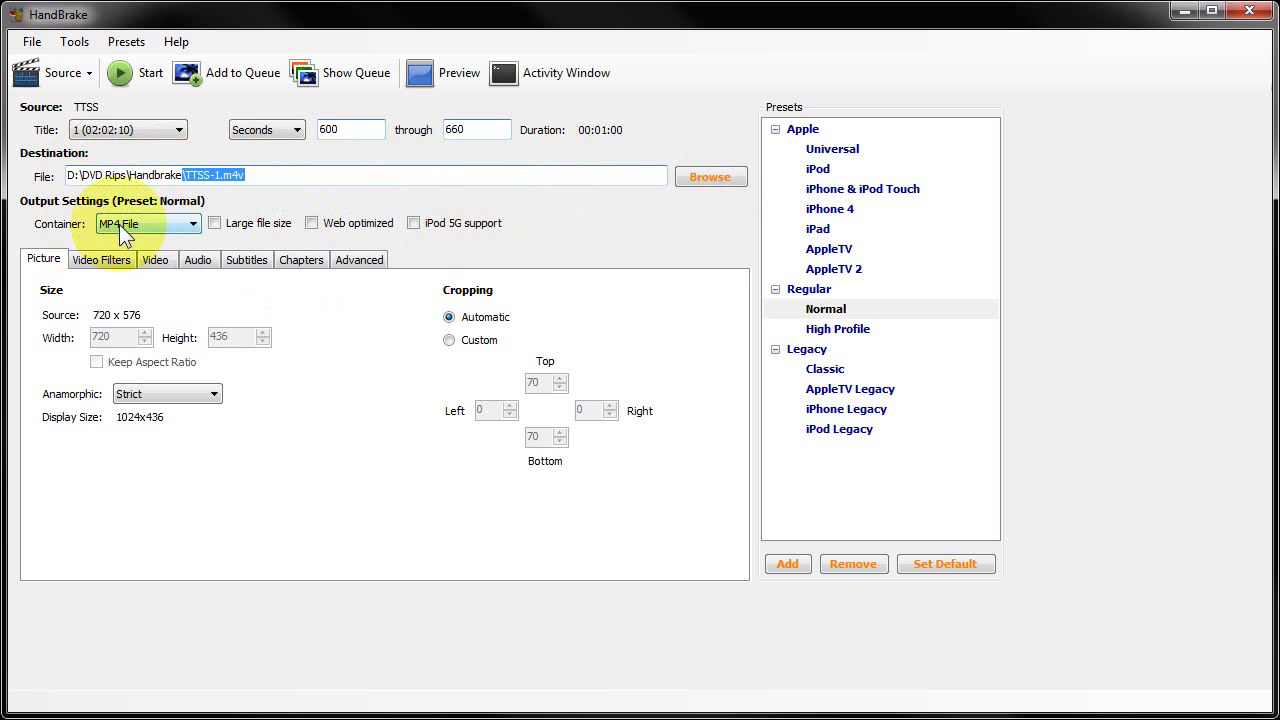
click(128, 226)
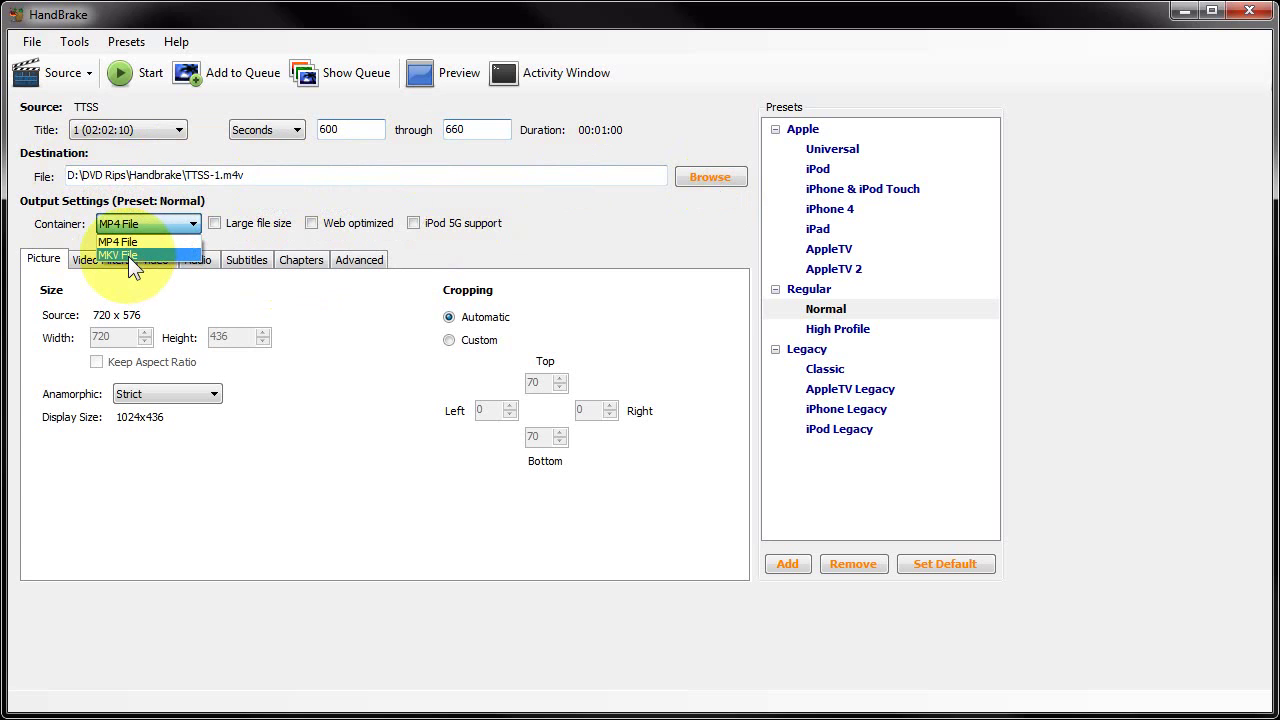
click(126, 243)
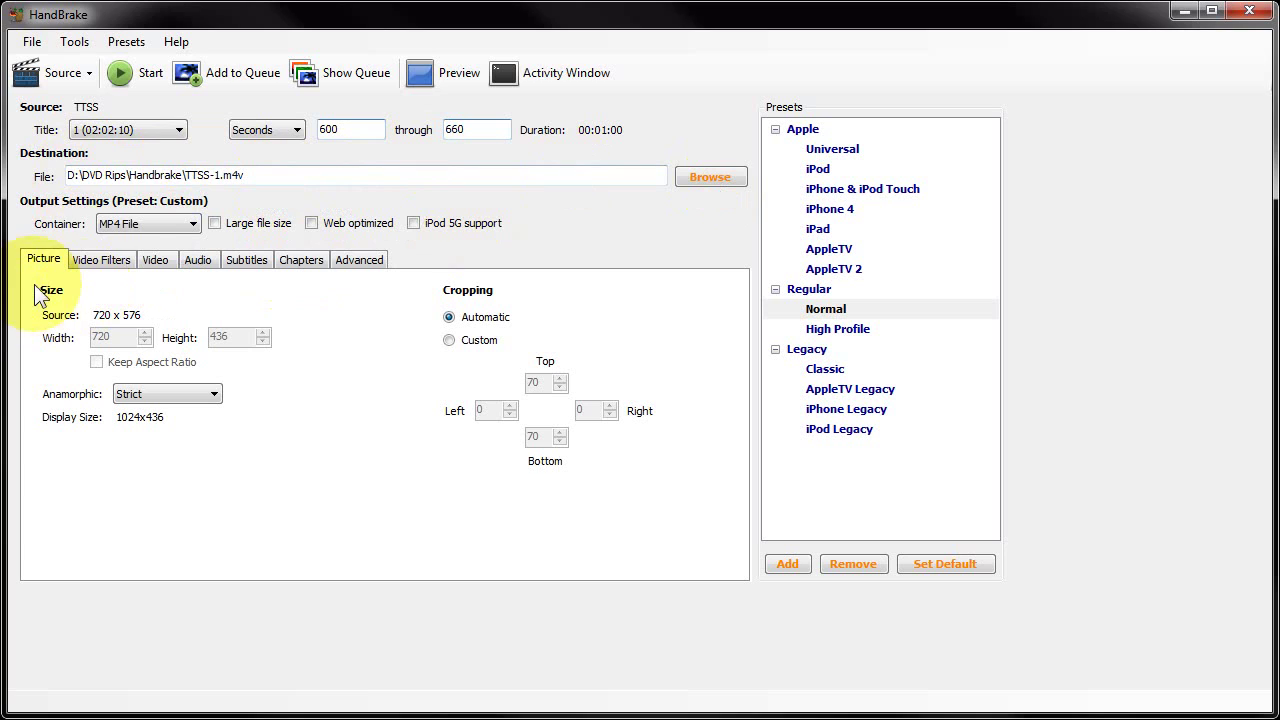
click(221, 175)
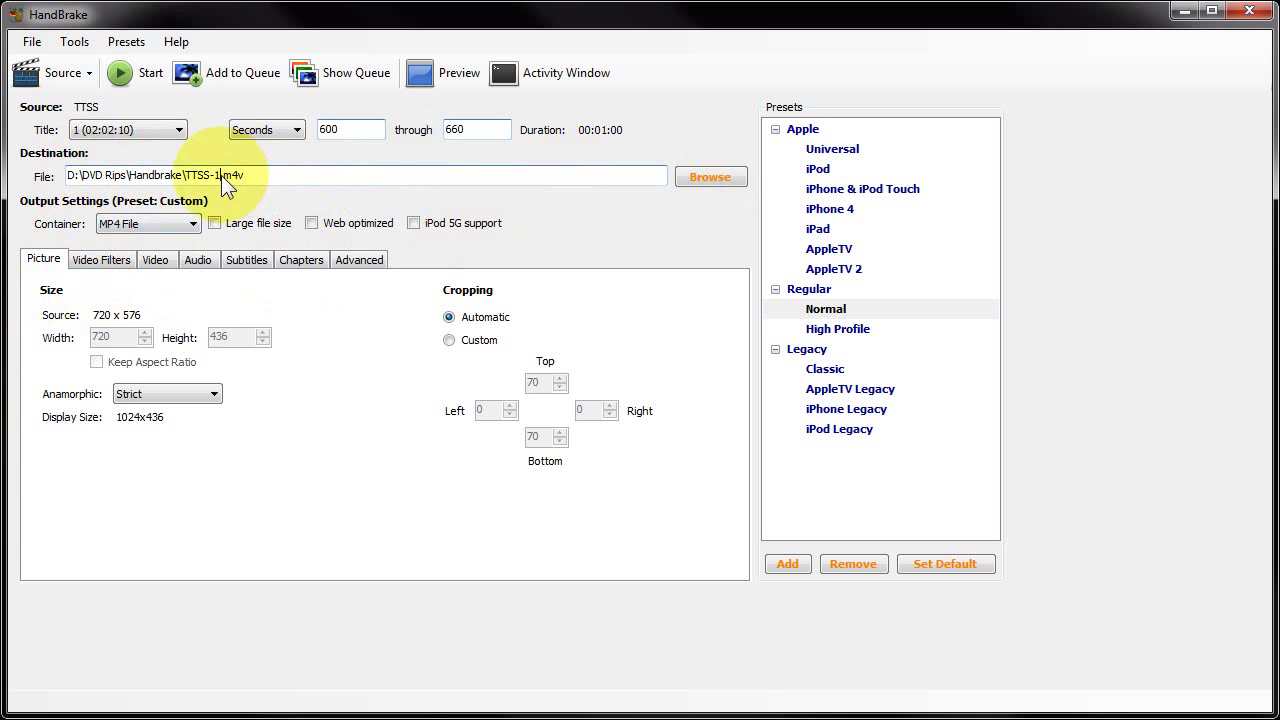
drag(221, 175, 276, 192)
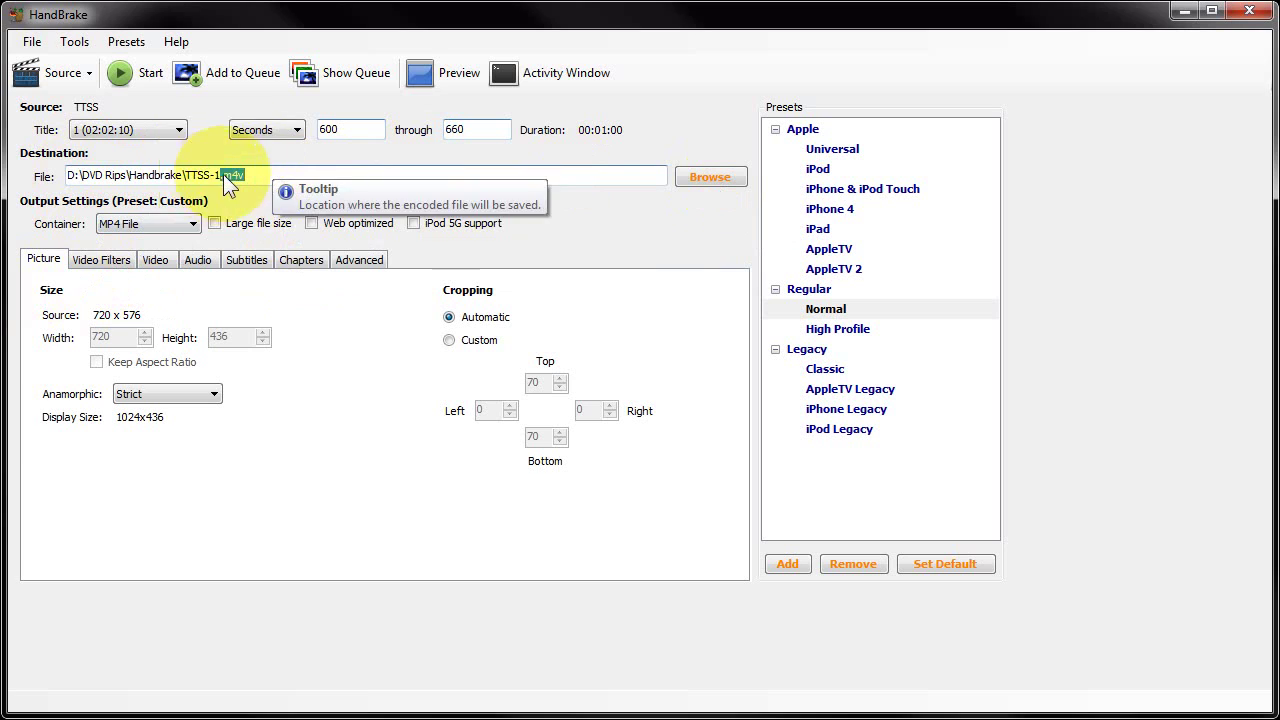
drag(223, 176, 289, 176)
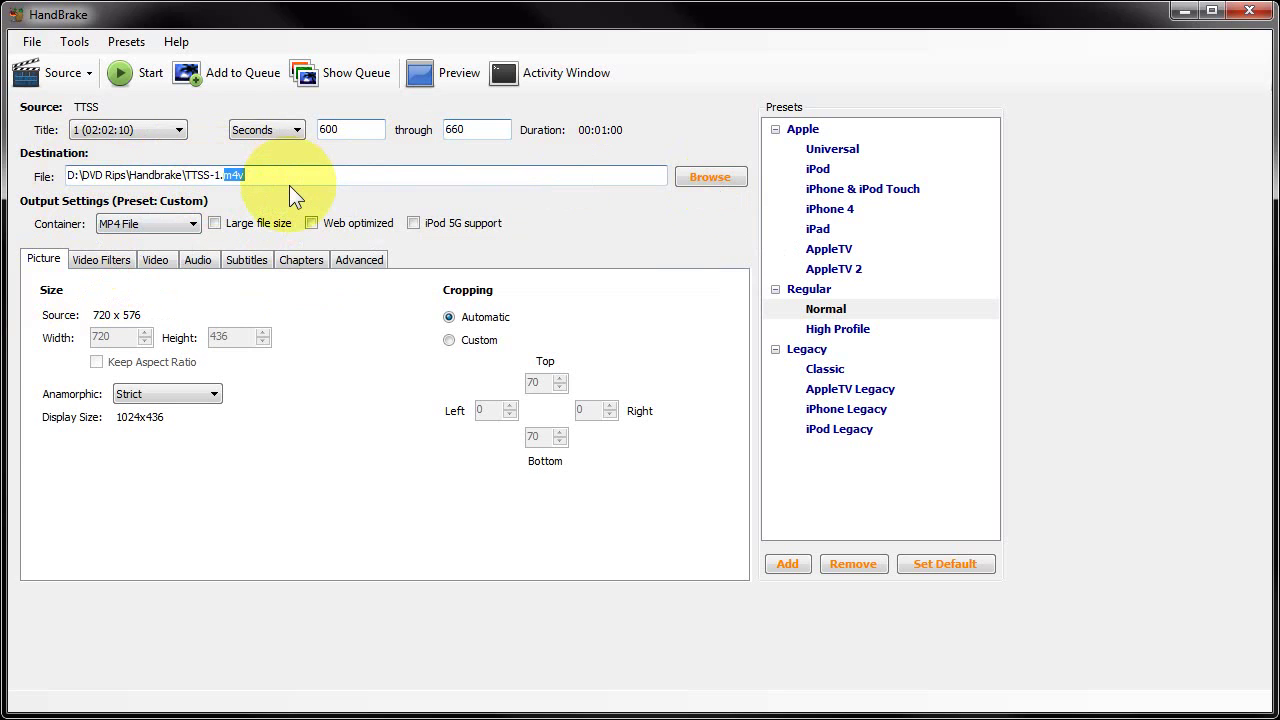
click(249, 177)
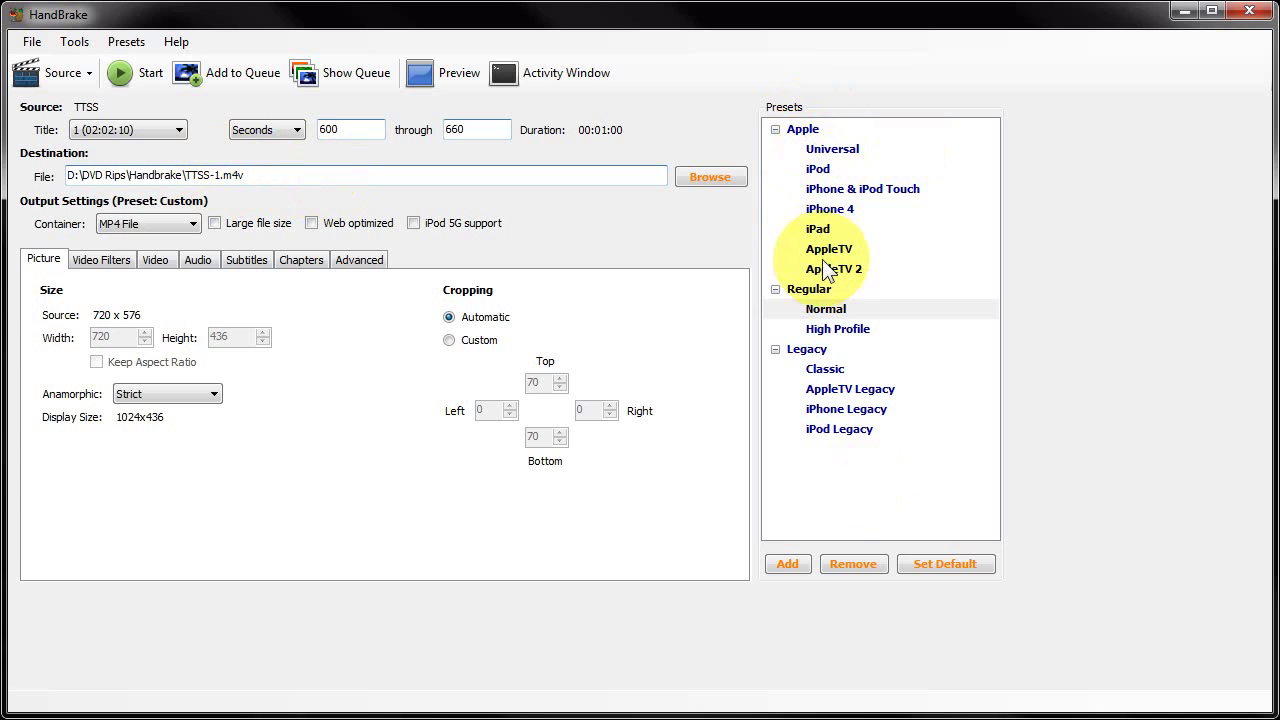
- Try the iPod and iPhone 4 presets, then apply the High Profile preset
click(817, 168)
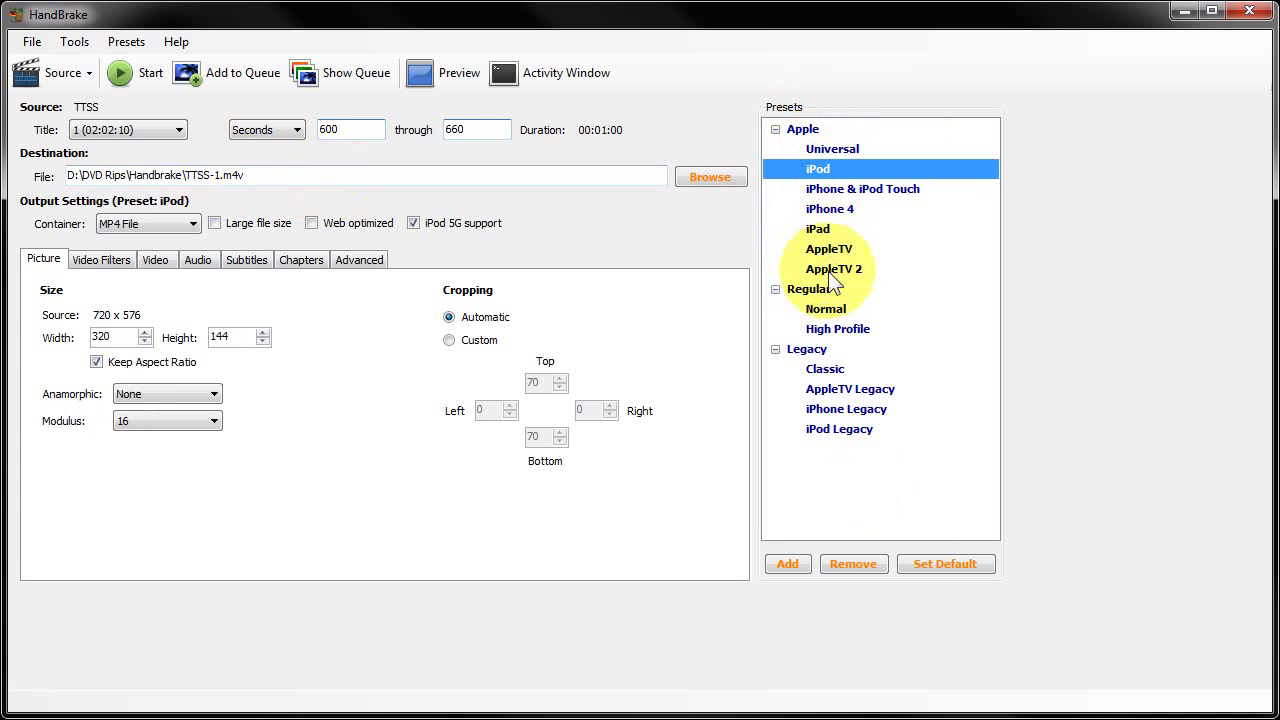
click(822, 209)
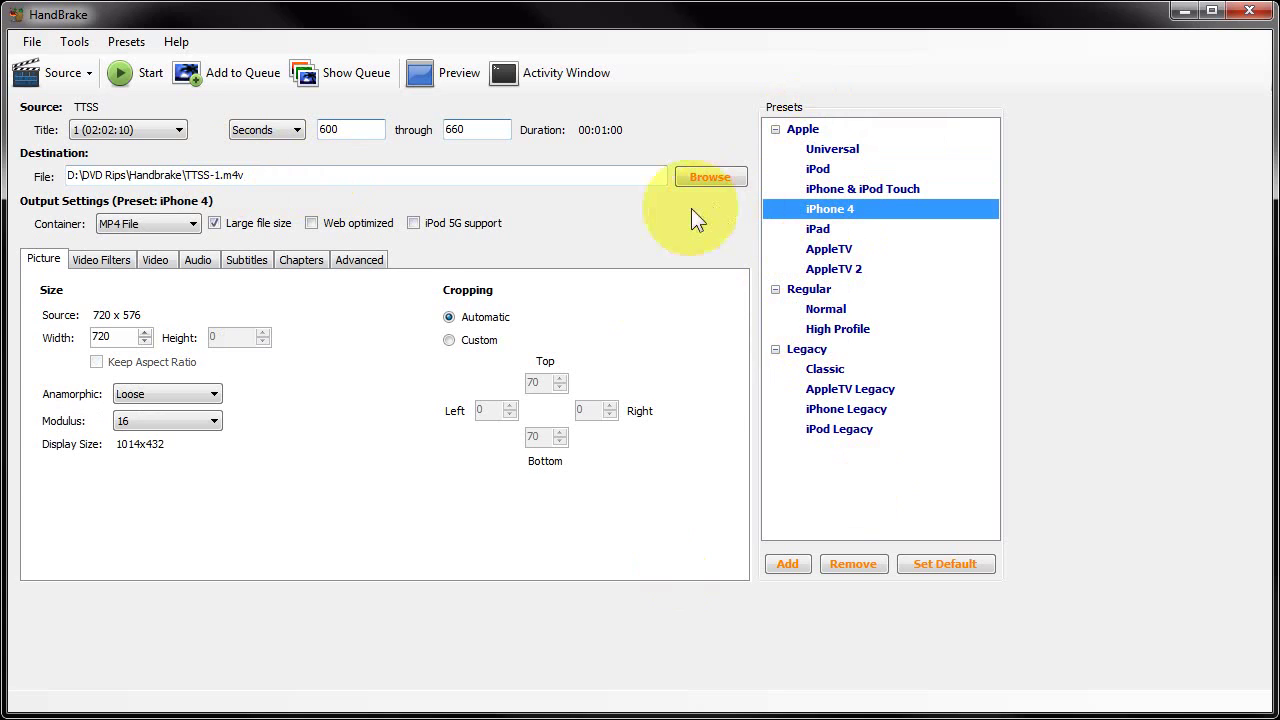
click(845, 333)
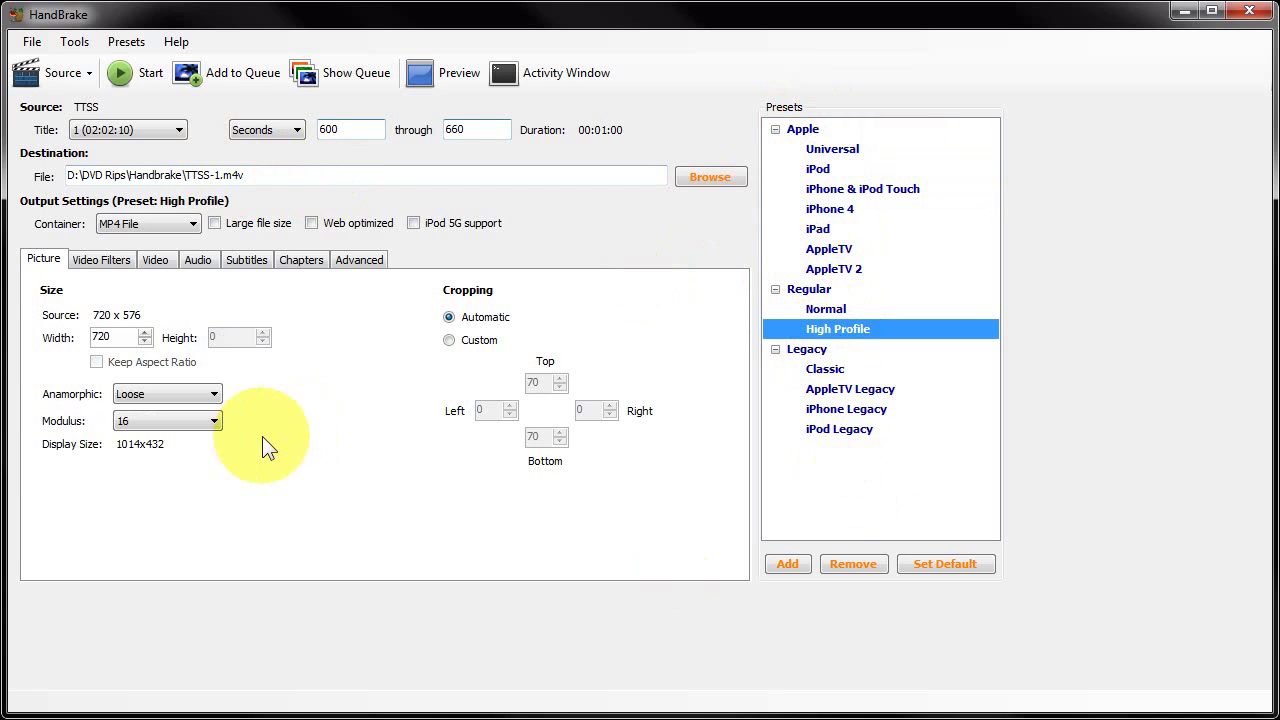
- Set the Anamorphic option to Loose
mouse_move(262, 230)
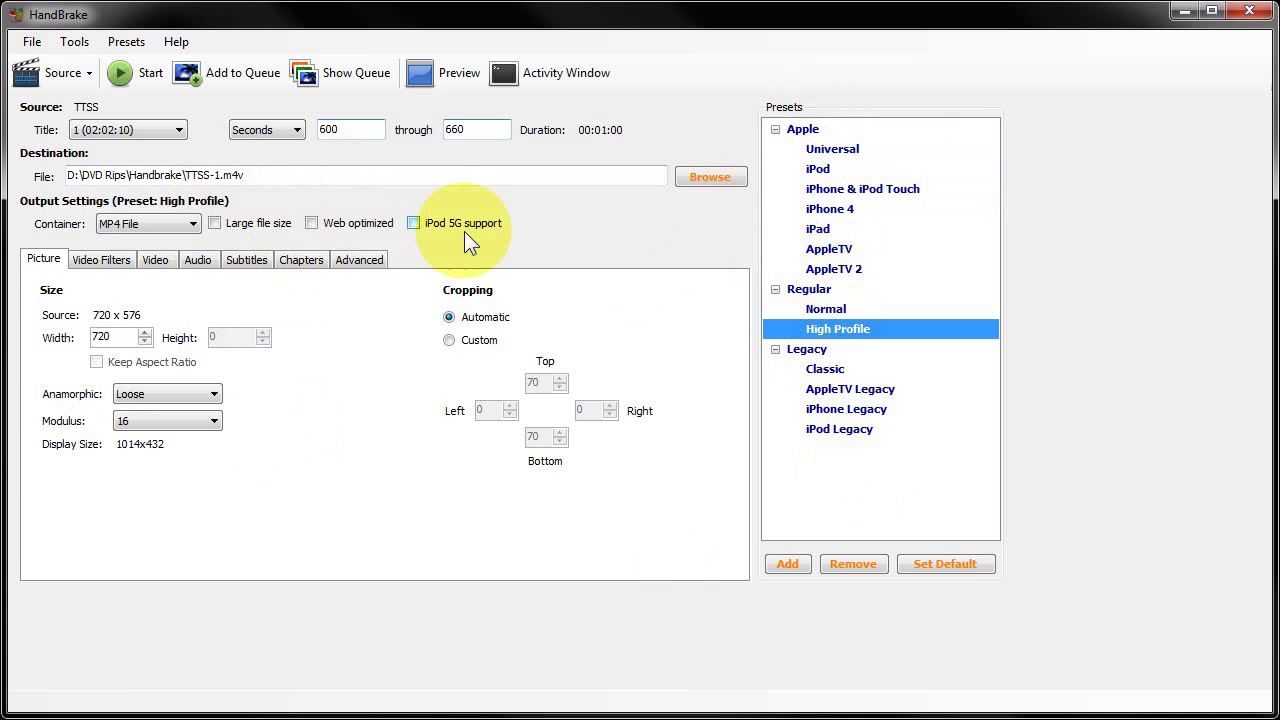
mouse_move(464, 234)
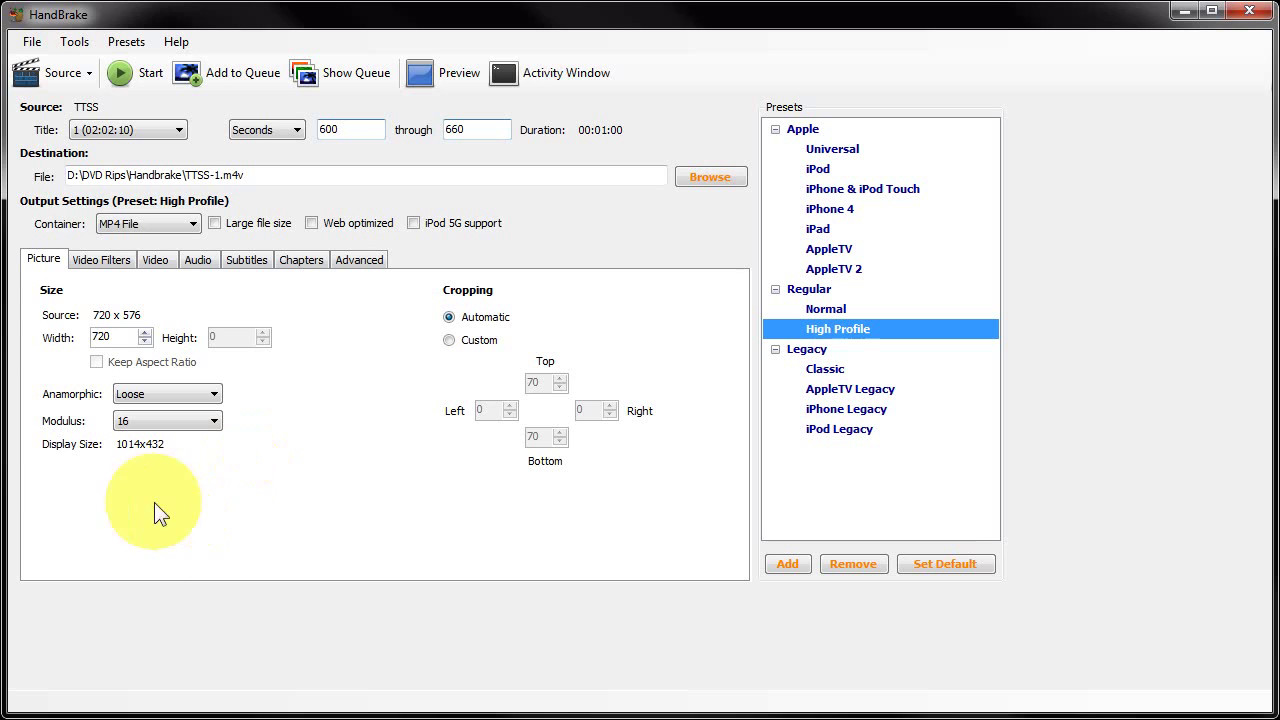
click(144, 395)
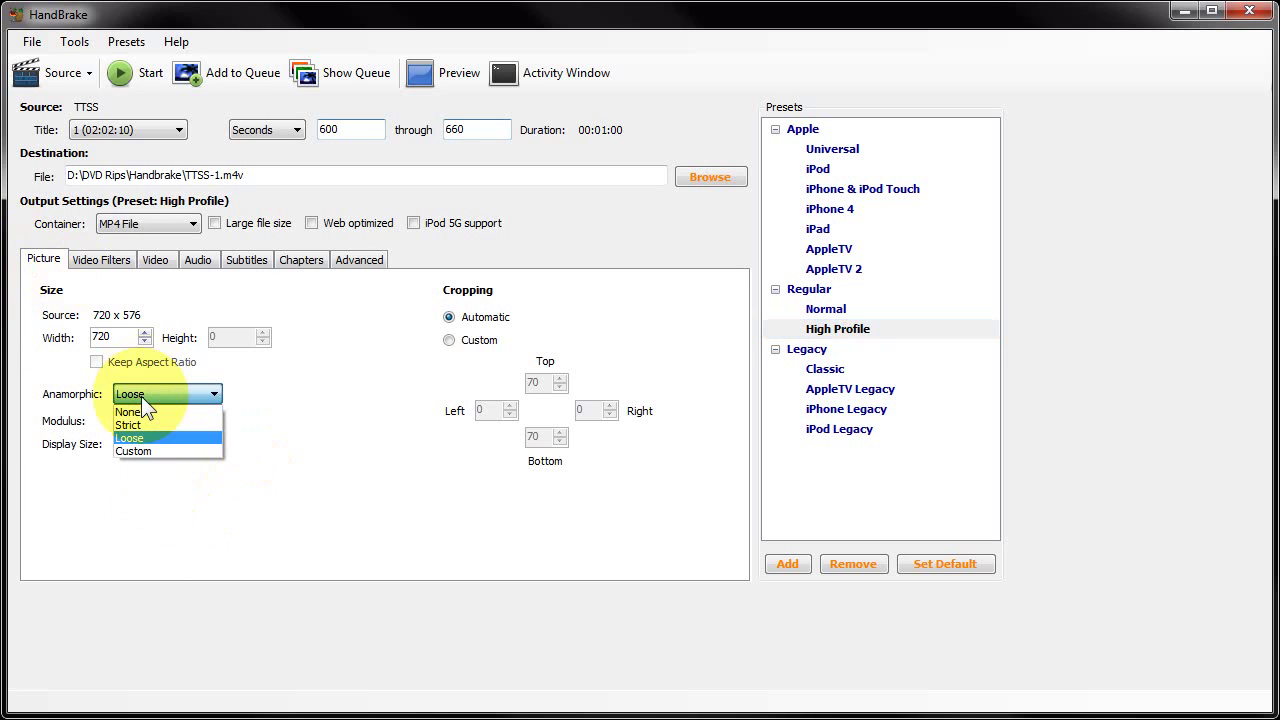
click(140, 437)
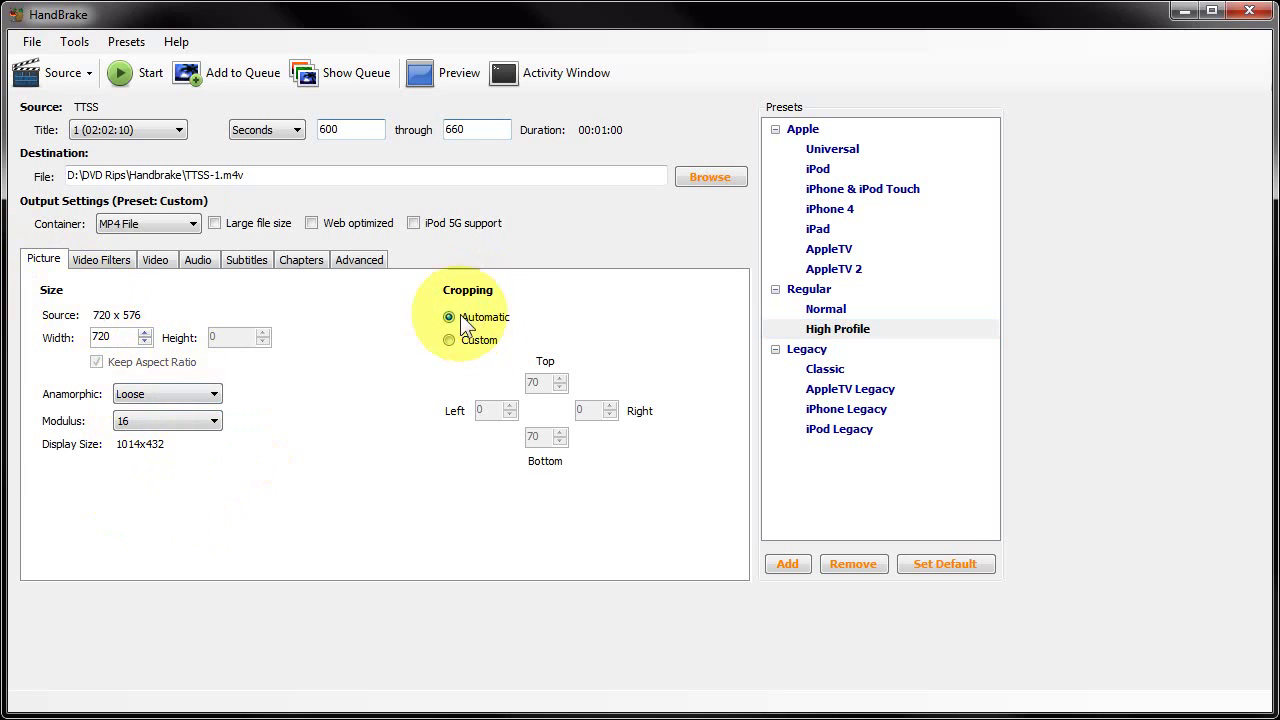
- After trying MPEG-4 (FFmpeg), keep the H.264 (x264) codec at constant quality RF 20
click(100, 262)
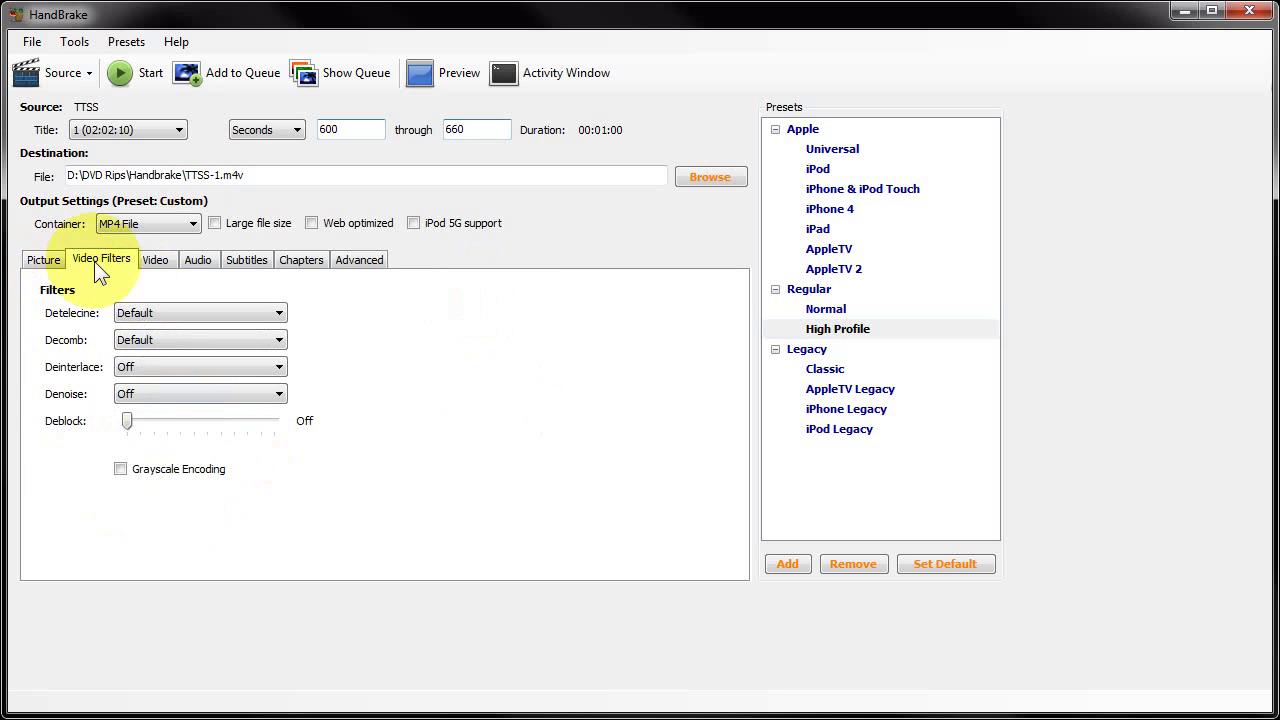
click(155, 260)
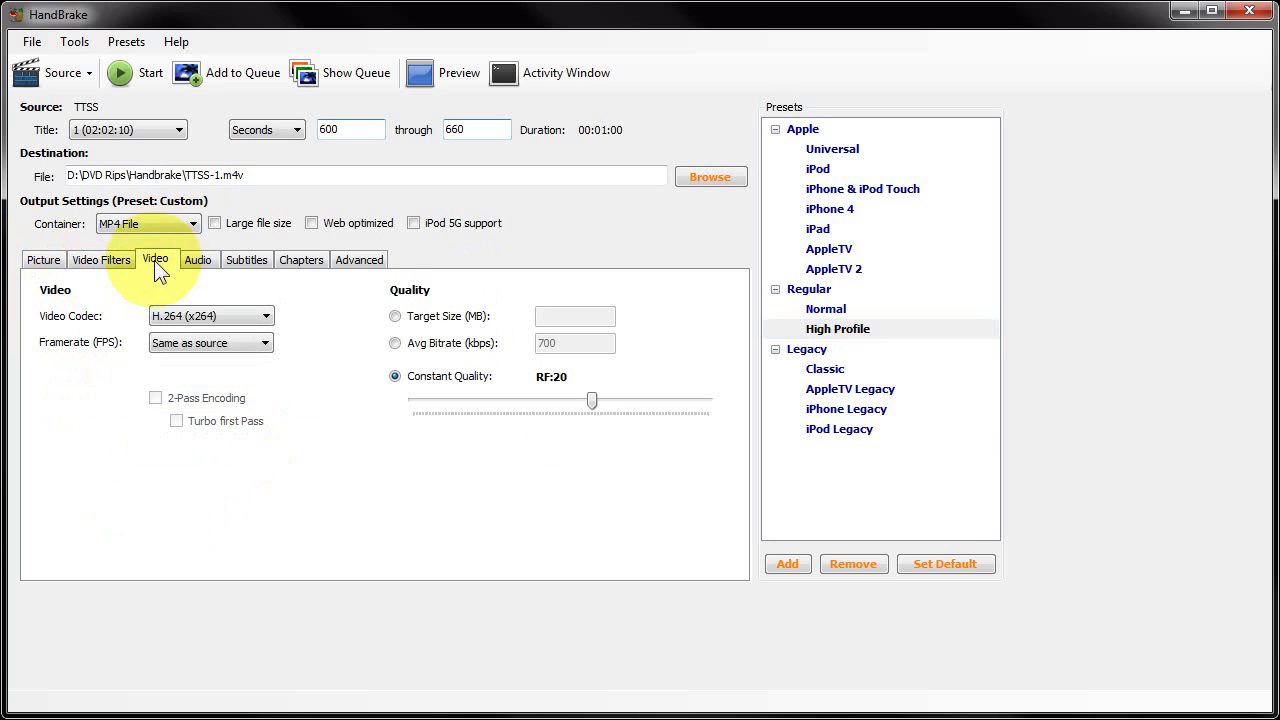
click(172, 320)
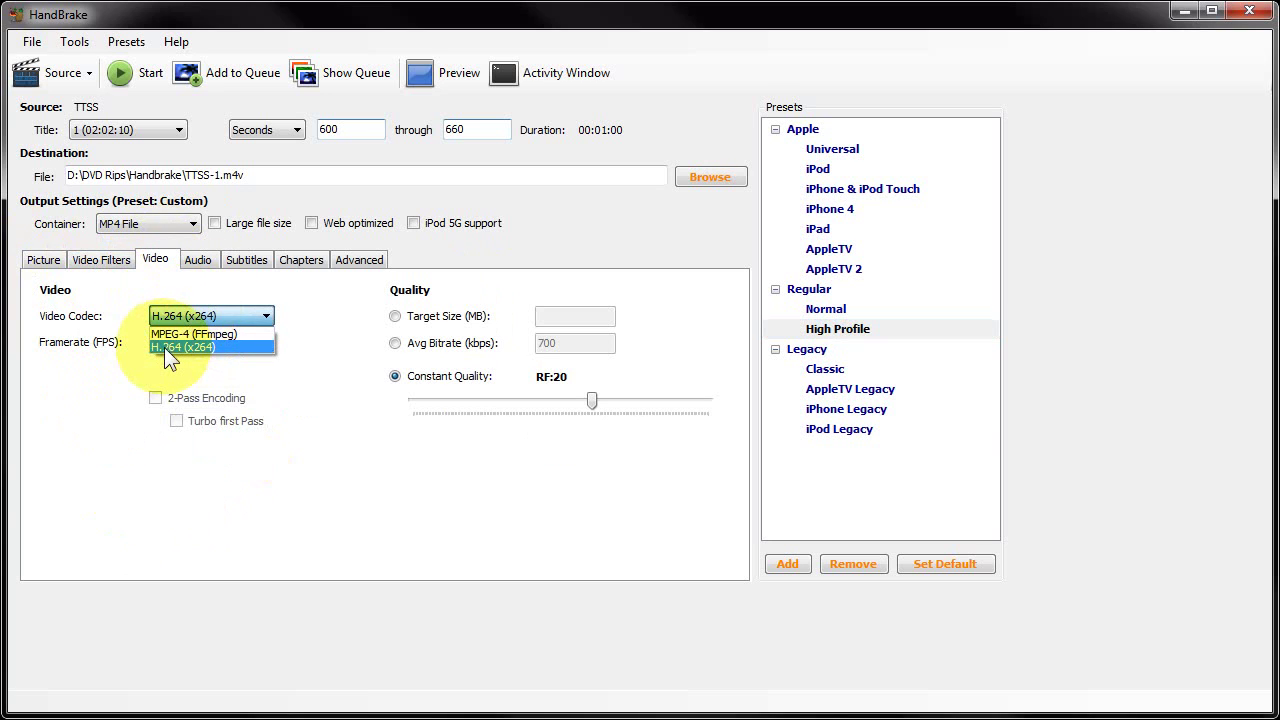
click(164, 347)
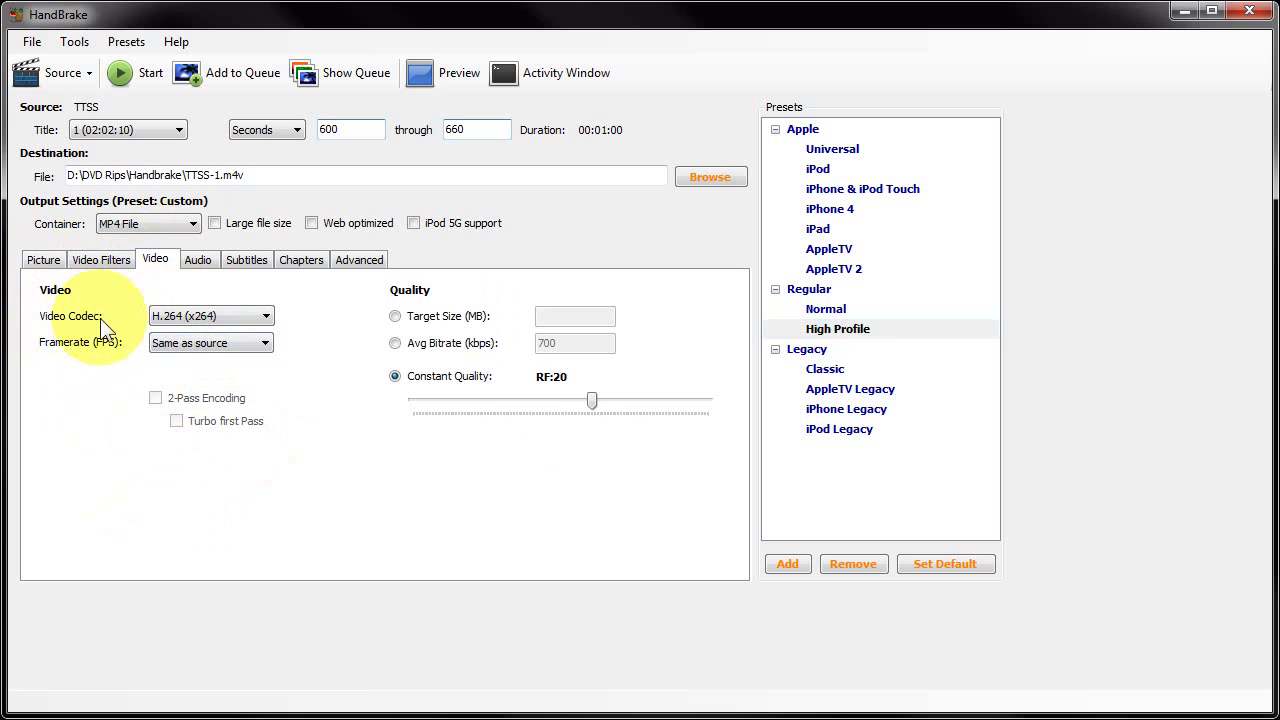
click(191, 314)
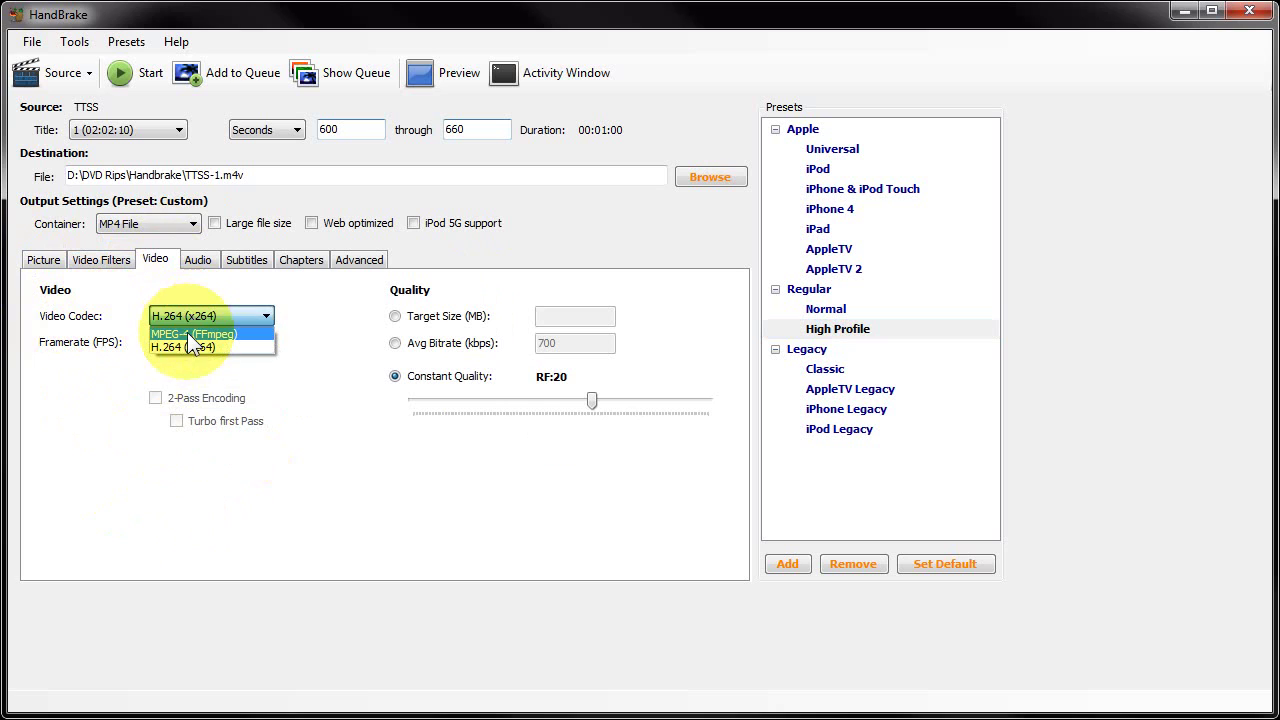
click(181, 334)
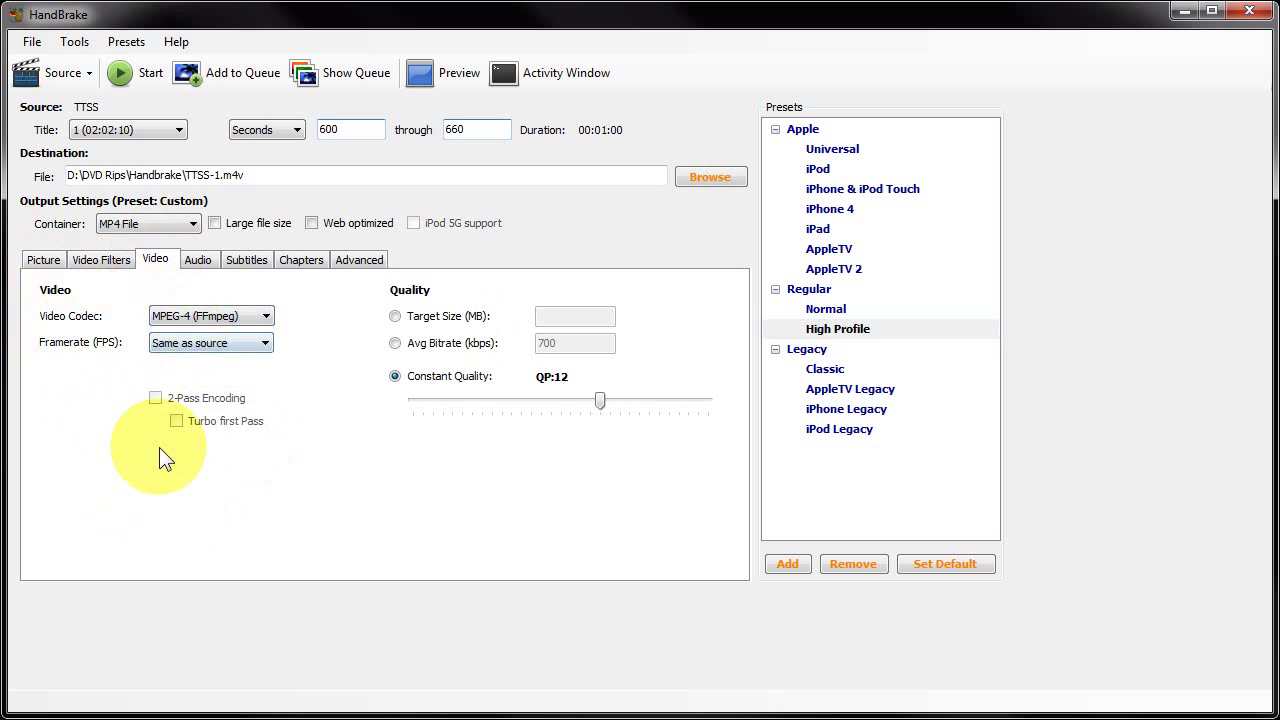
click(190, 317)
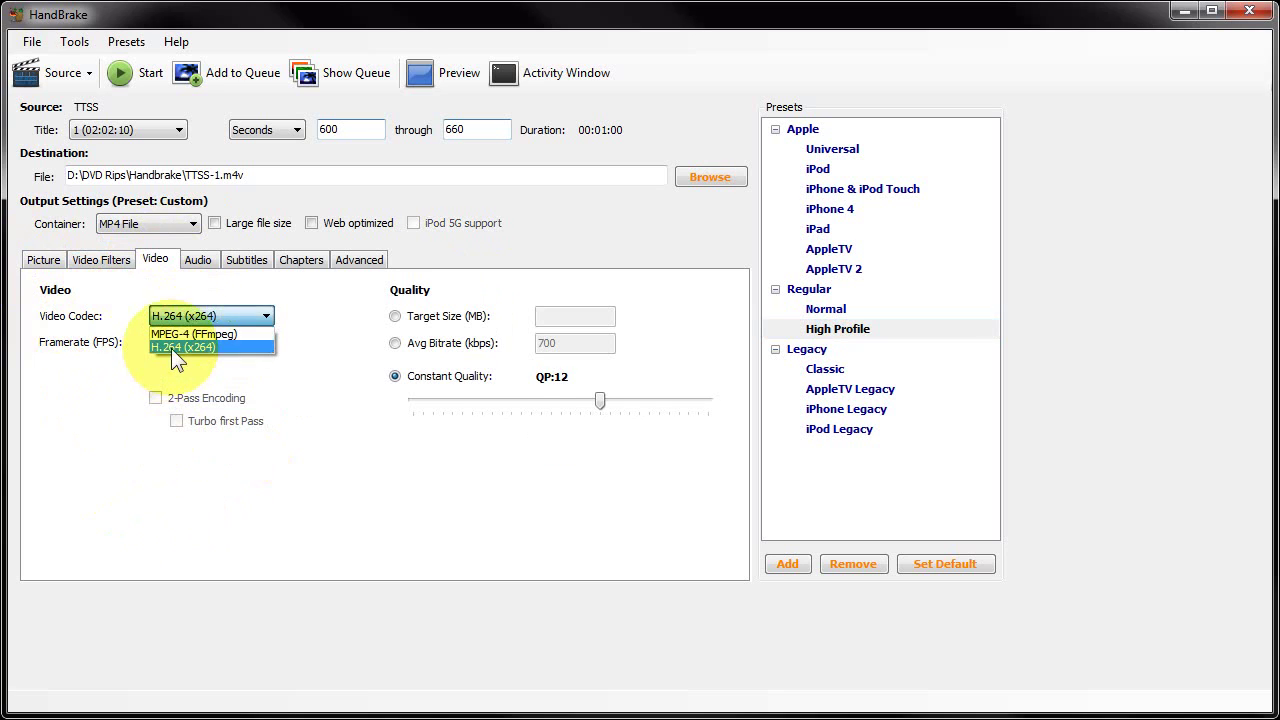
click(171, 348)
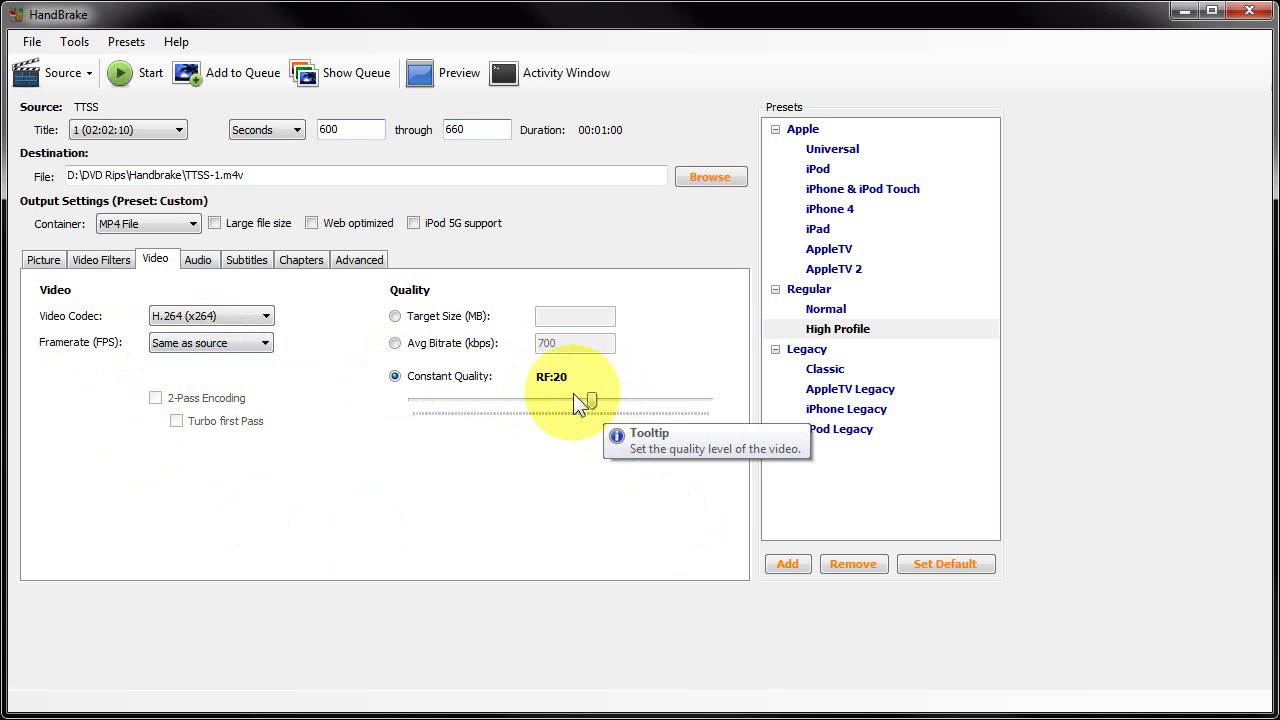
drag(592, 405, 593, 406)
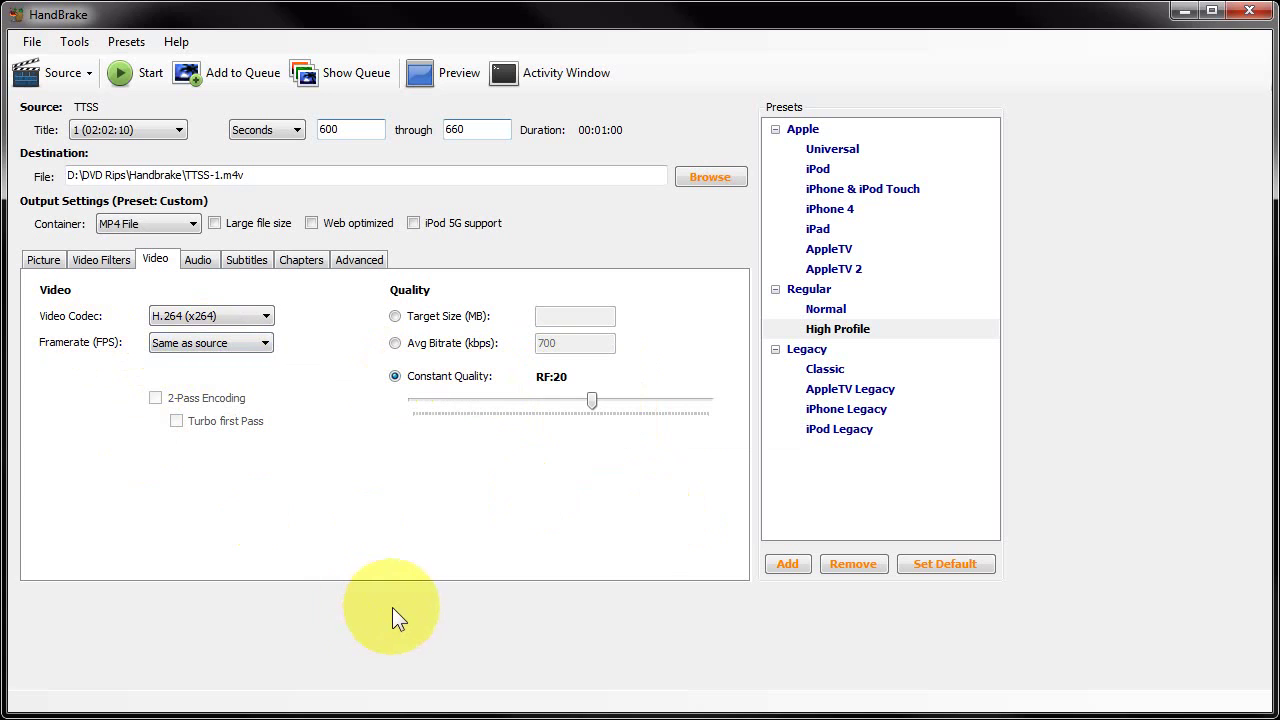
click(198, 259)
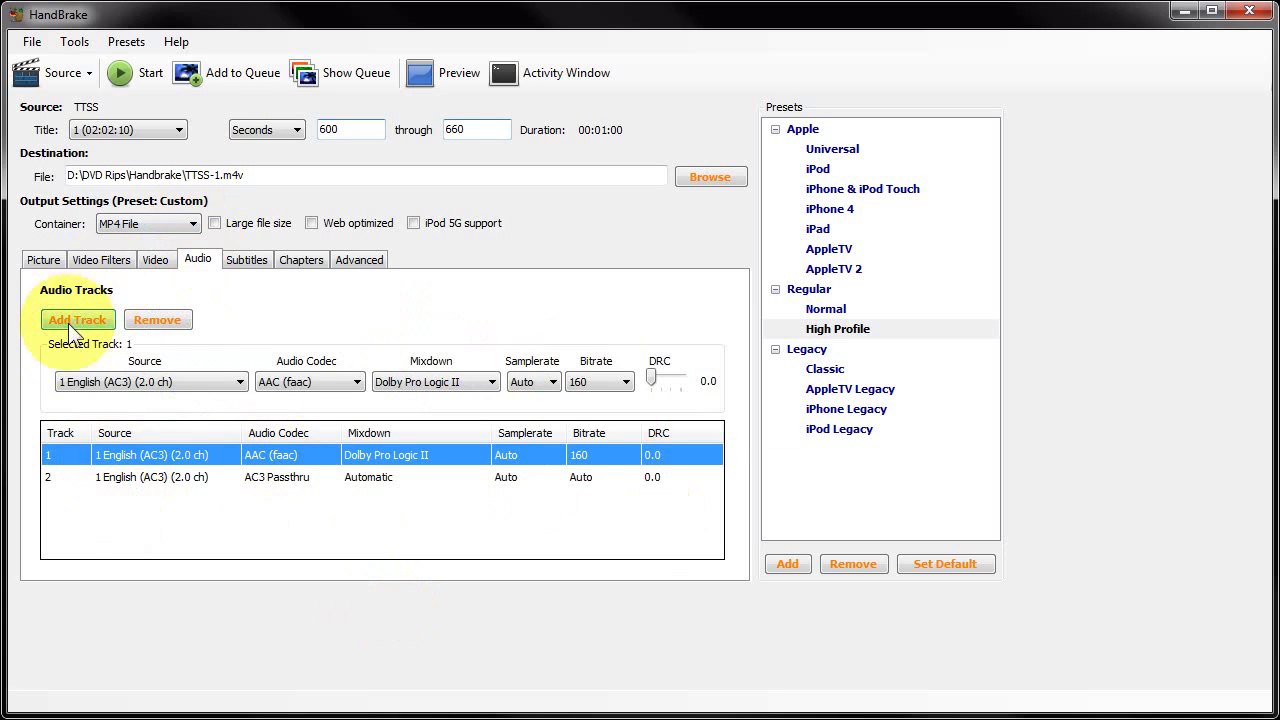
- Keep audio track 1 on the 2.0-channel English source
click(172, 381)
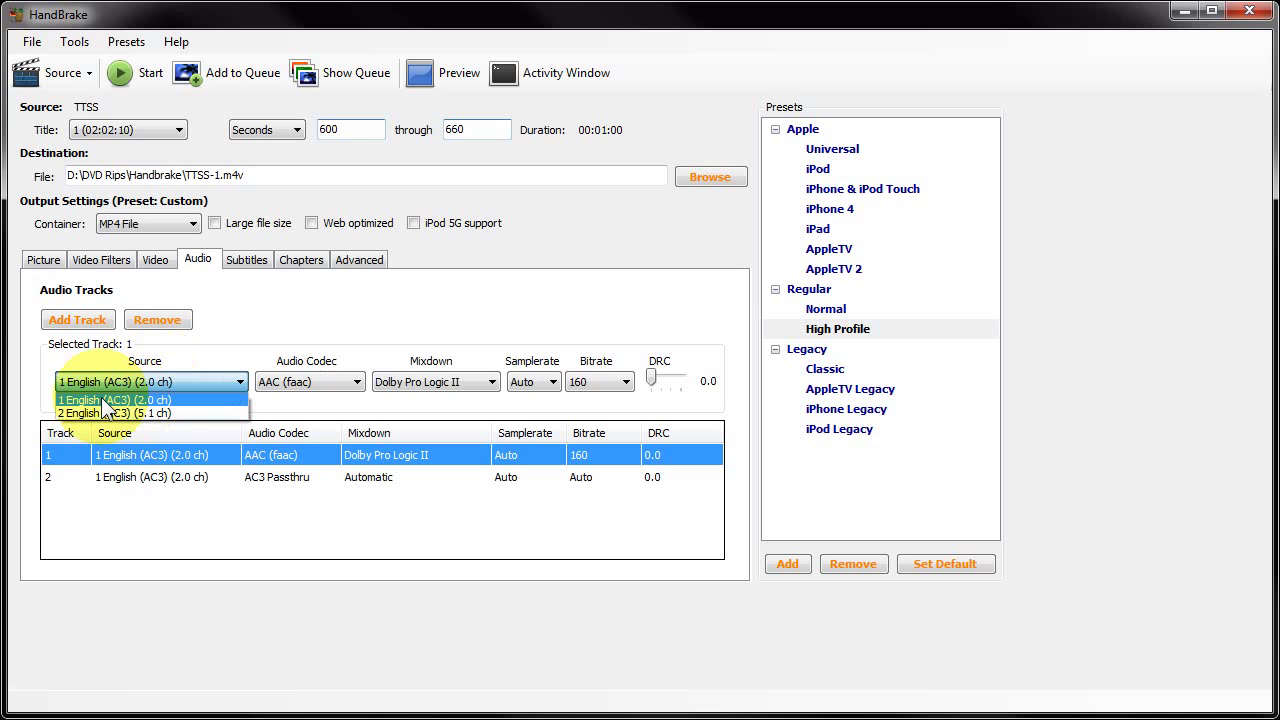
click(129, 400)
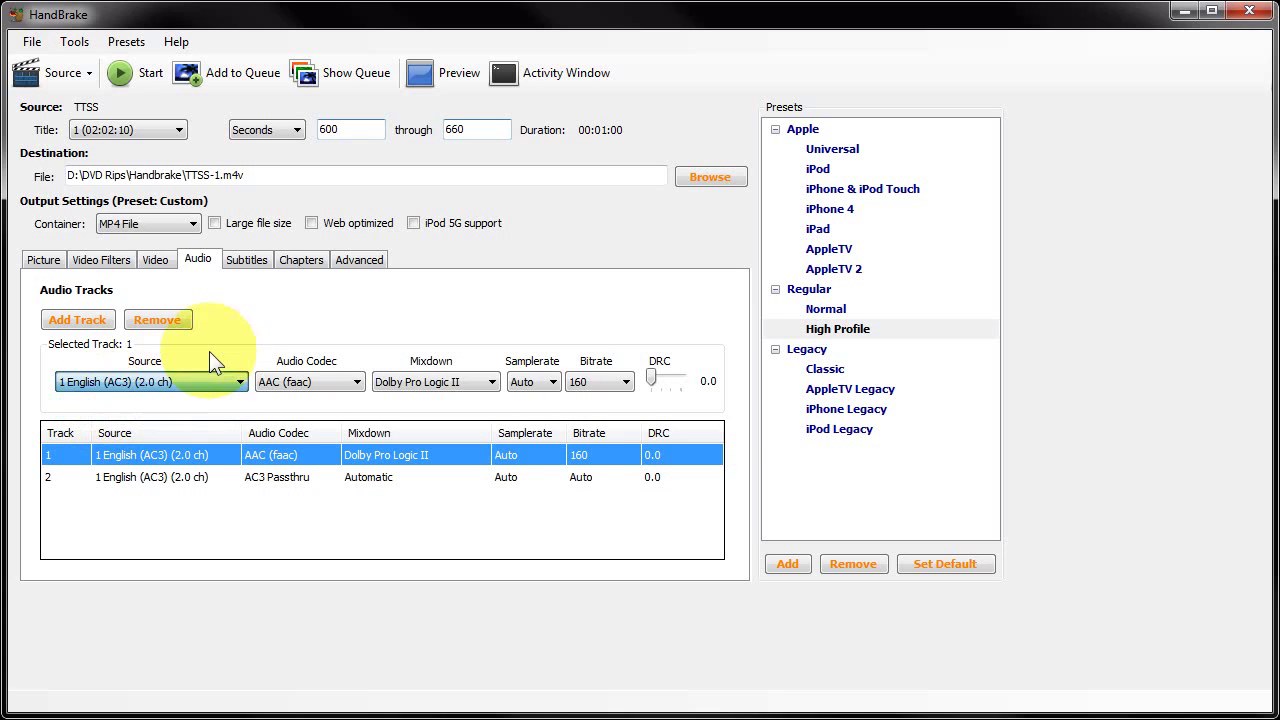
click(824, 329)
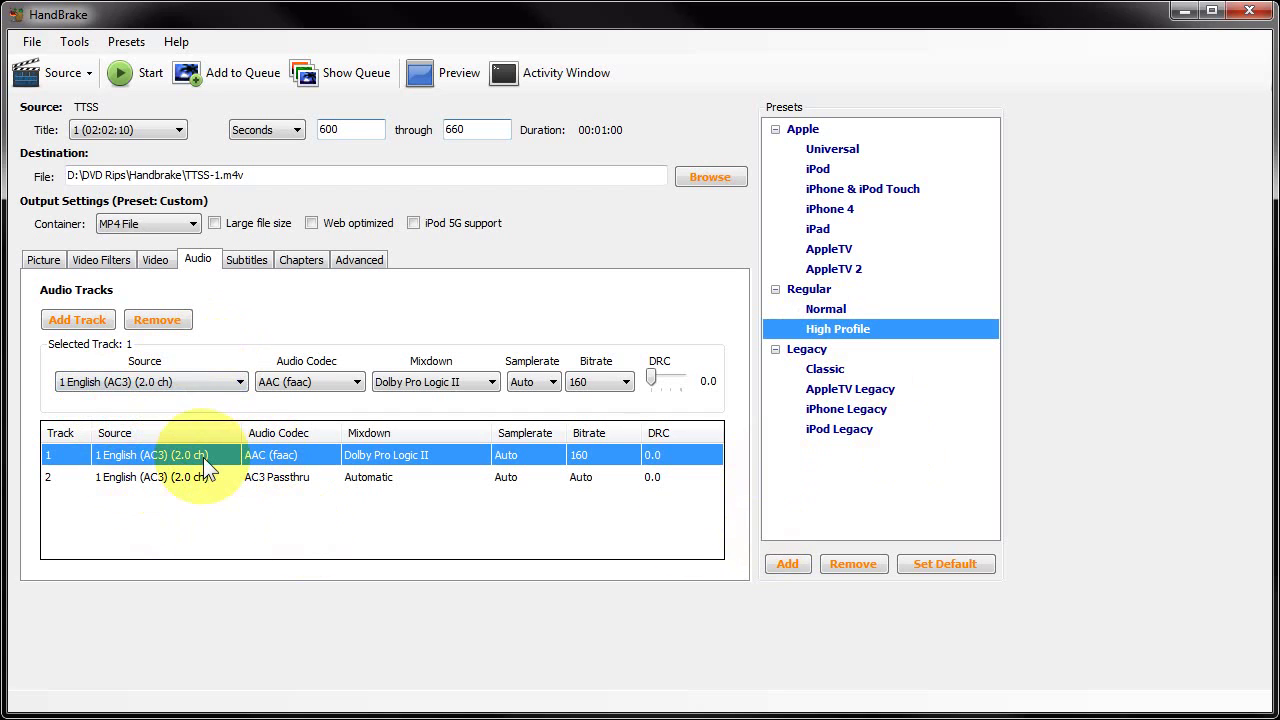
- Set audio track 2's source to 2 English (AC3) (5.1 ch)
click(266, 459)
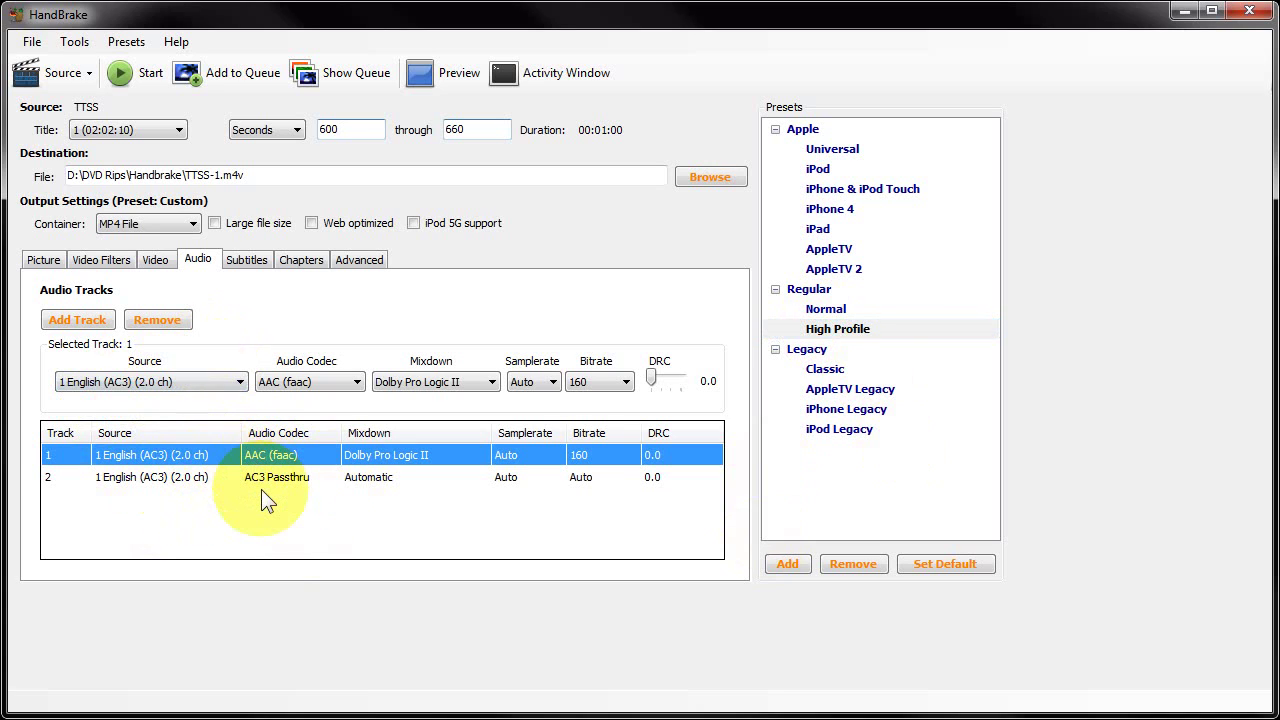
click(264, 476)
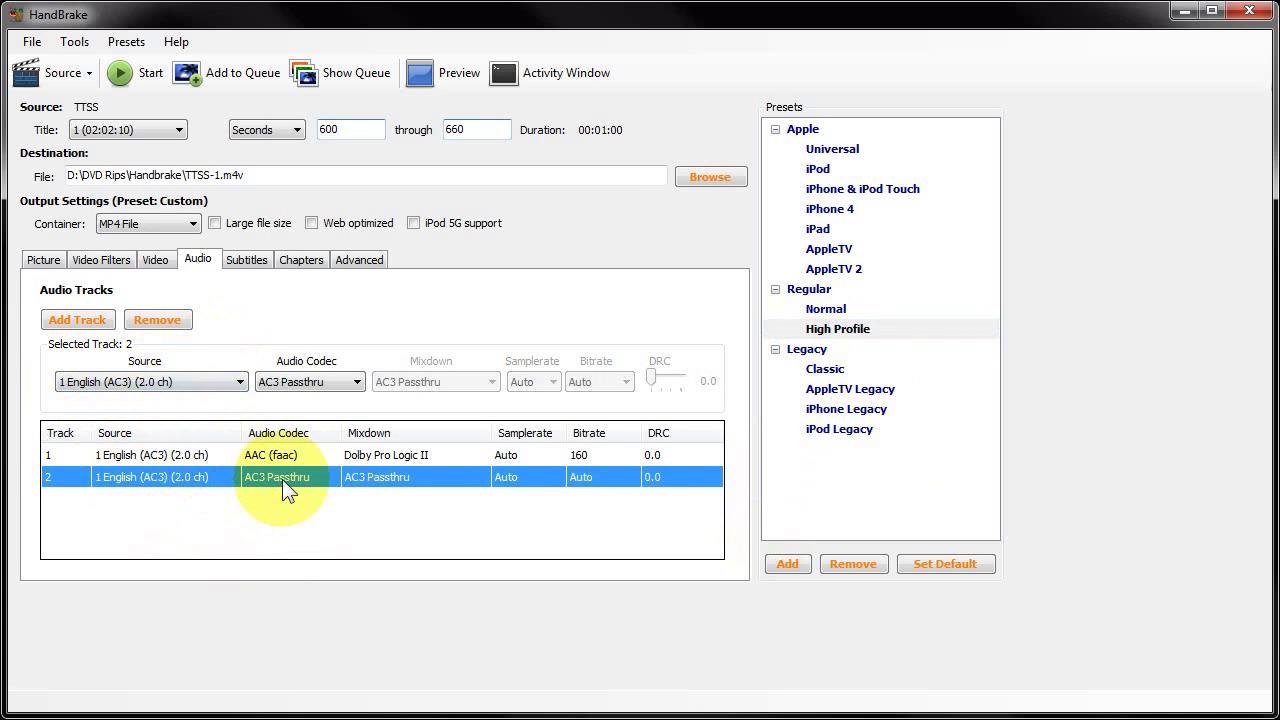
click(162, 383)
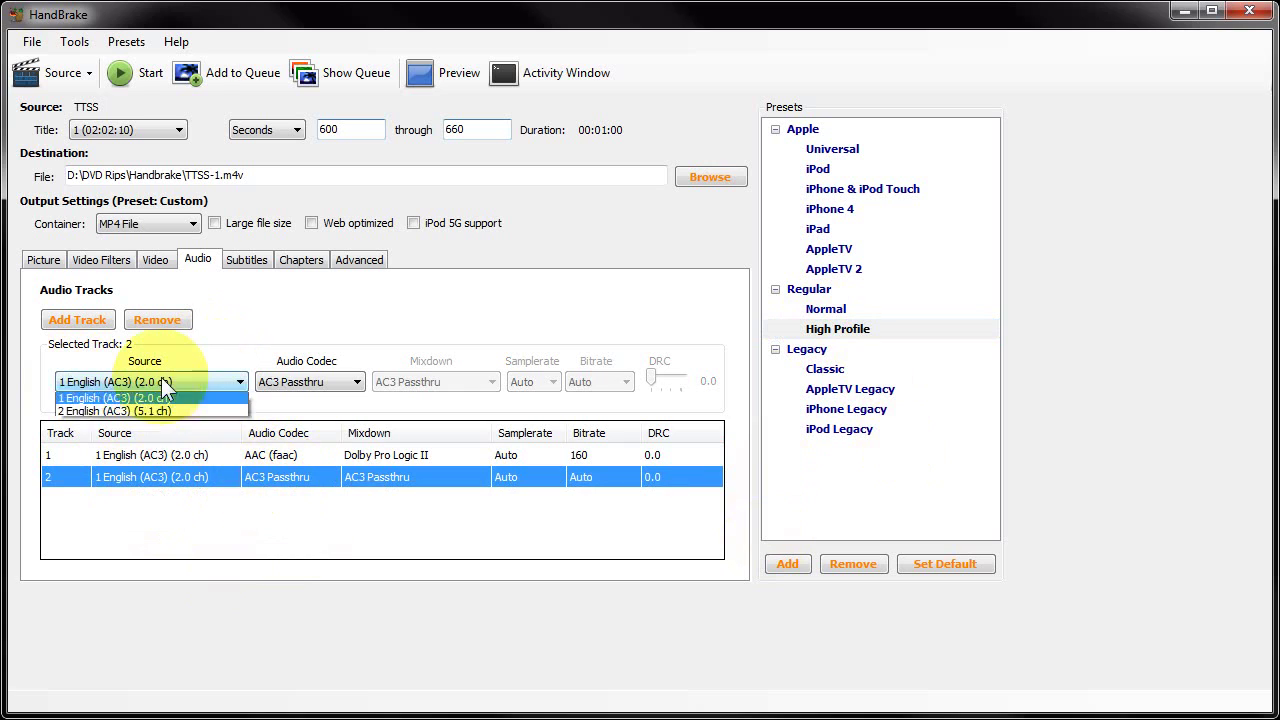
click(145, 414)
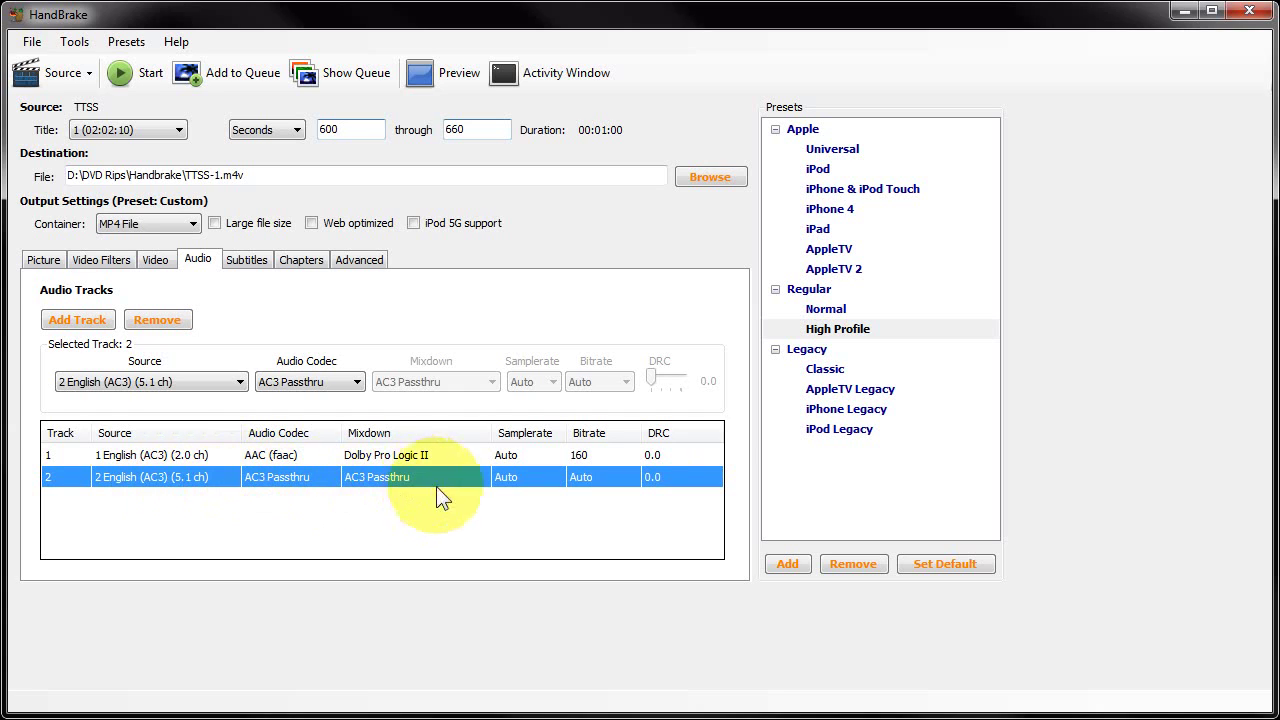
- Keep audio track 1 as AAC (faac) at 160 kbps, then view the empty subtitle list
click(152, 458)
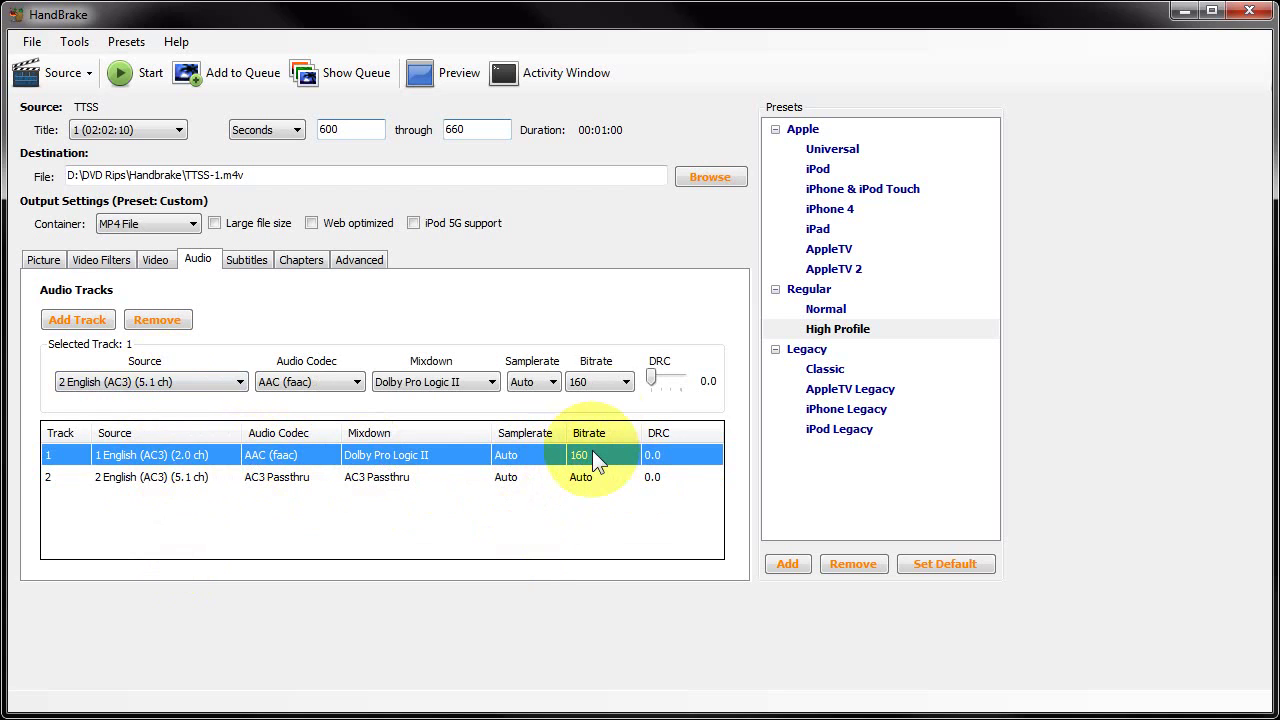
click(591, 381)
click(592, 388)
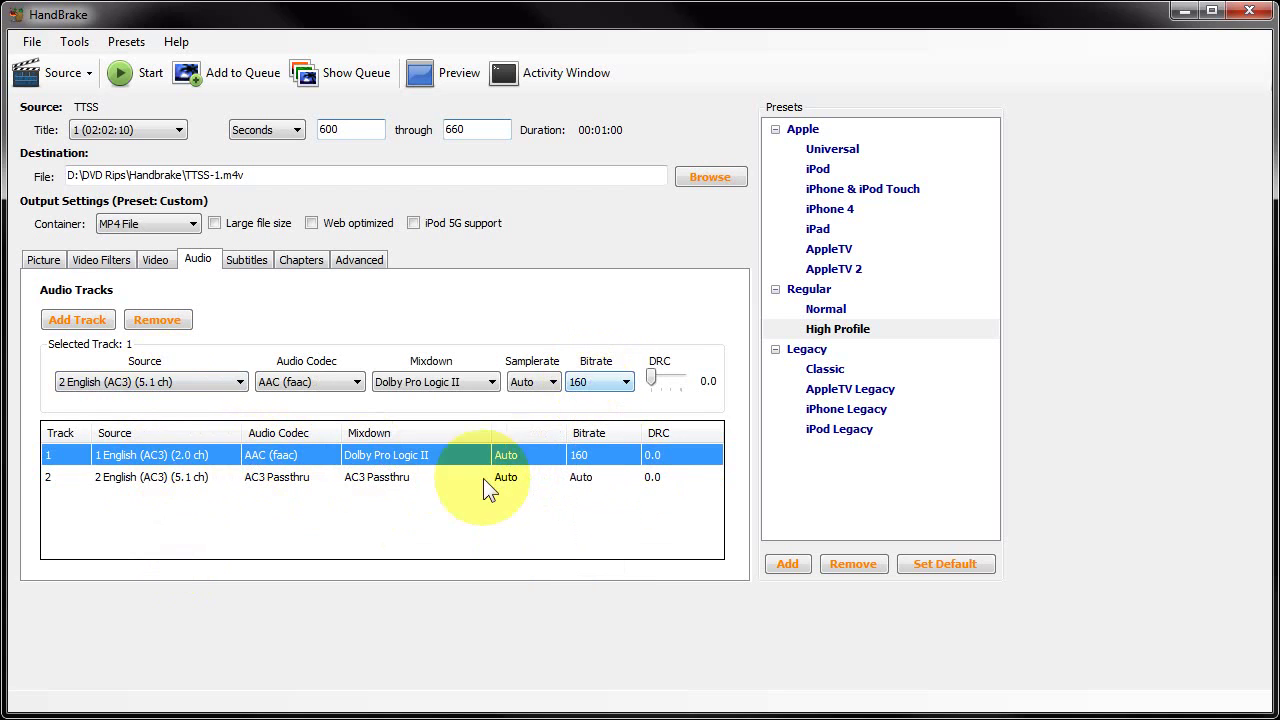
click(288, 383)
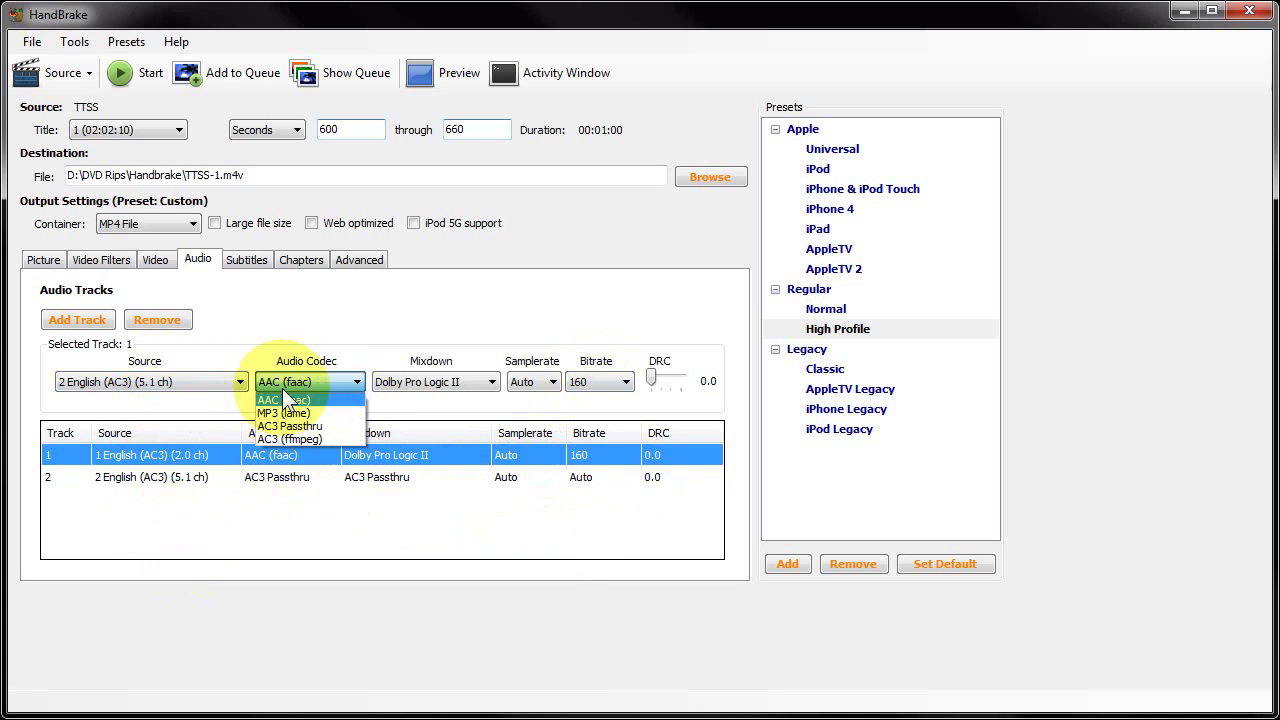
click(284, 396)
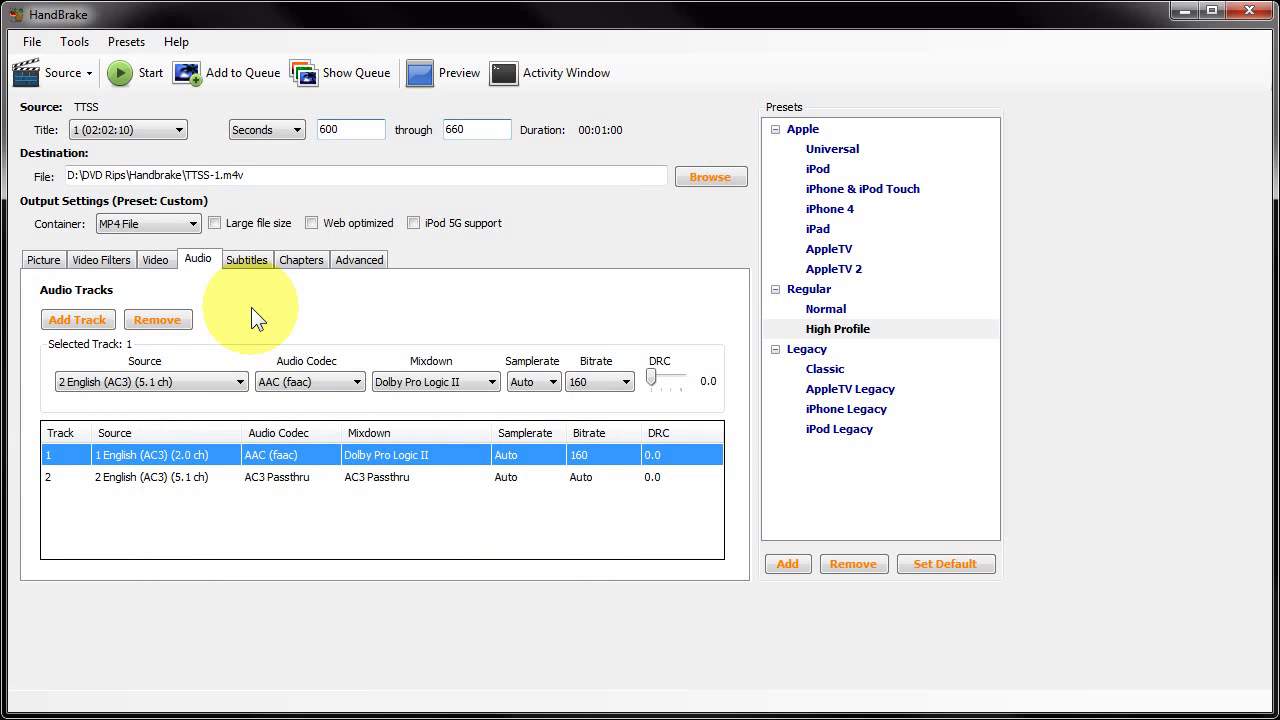
click(247, 259)
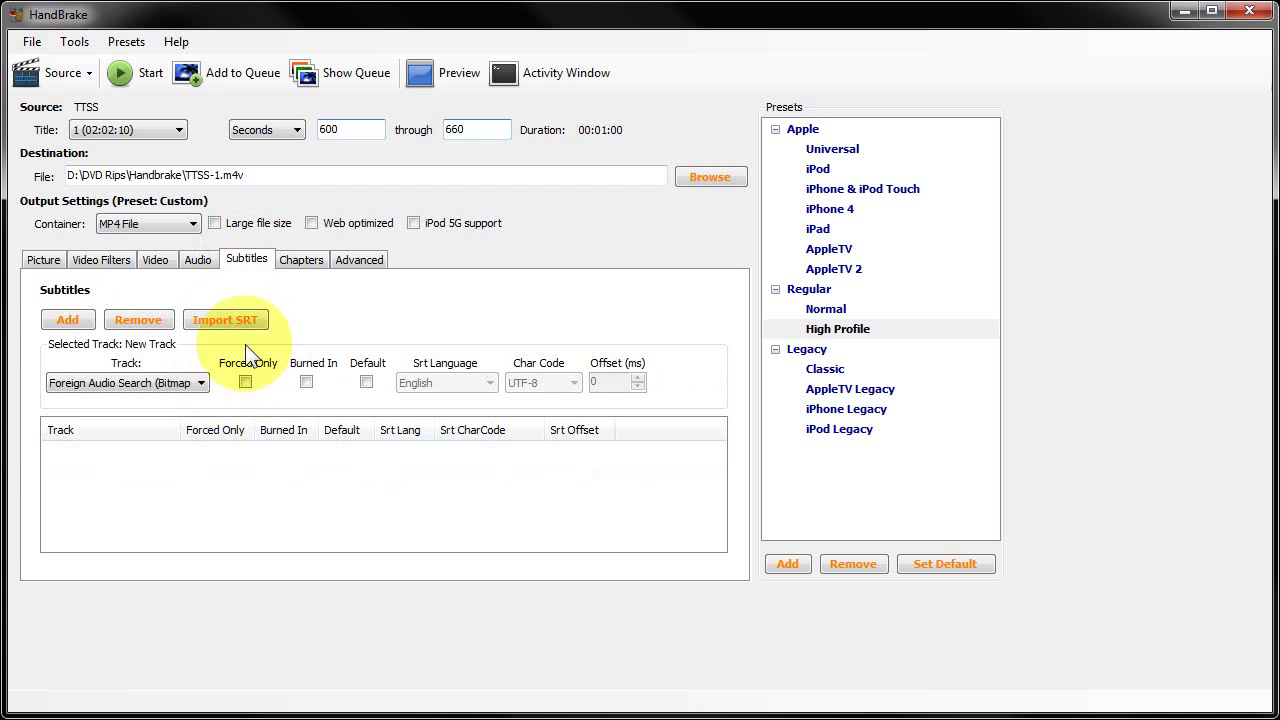
- Review the Chapters and Advanced tabs, then return to the Picture tab settings
click(298, 261)
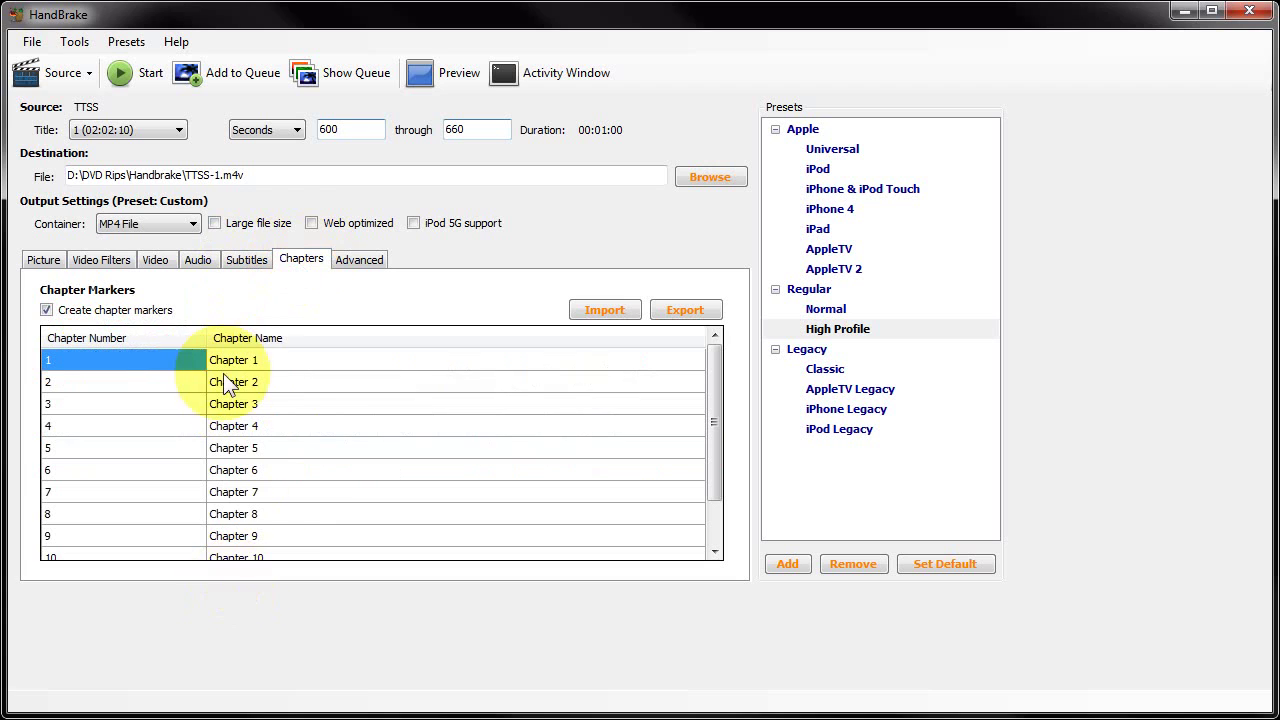
click(360, 262)
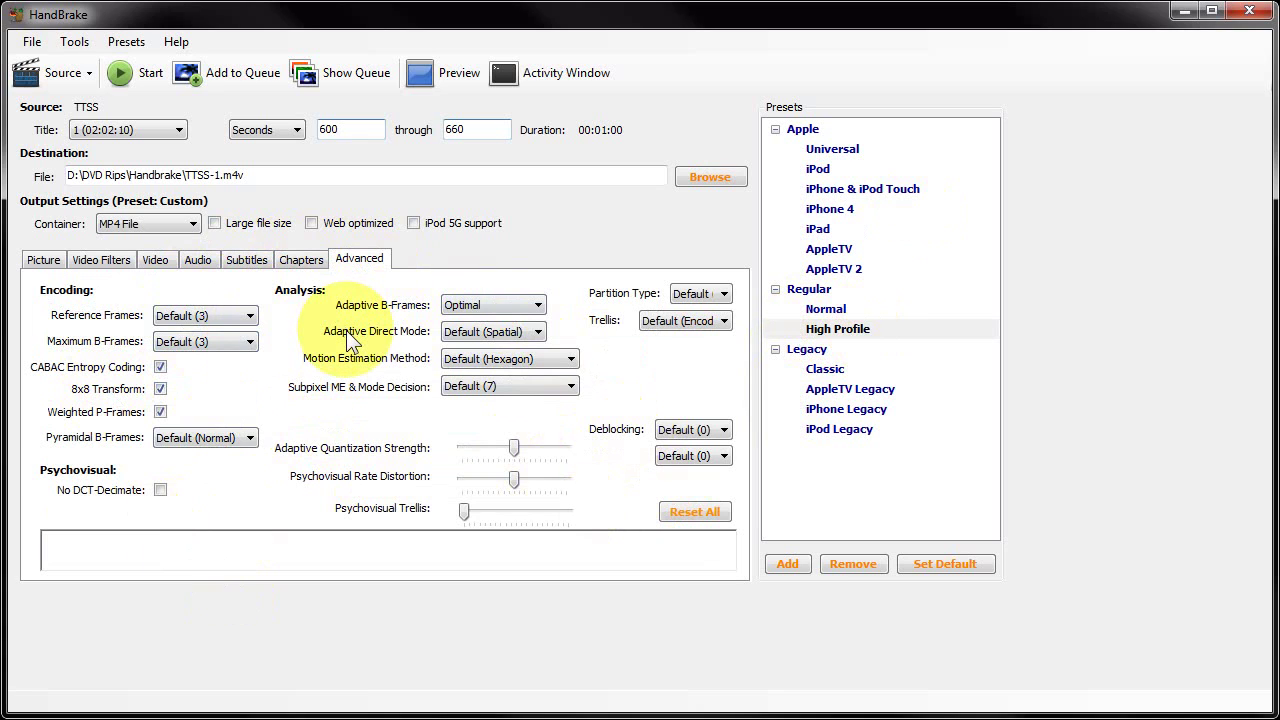
click(287, 262)
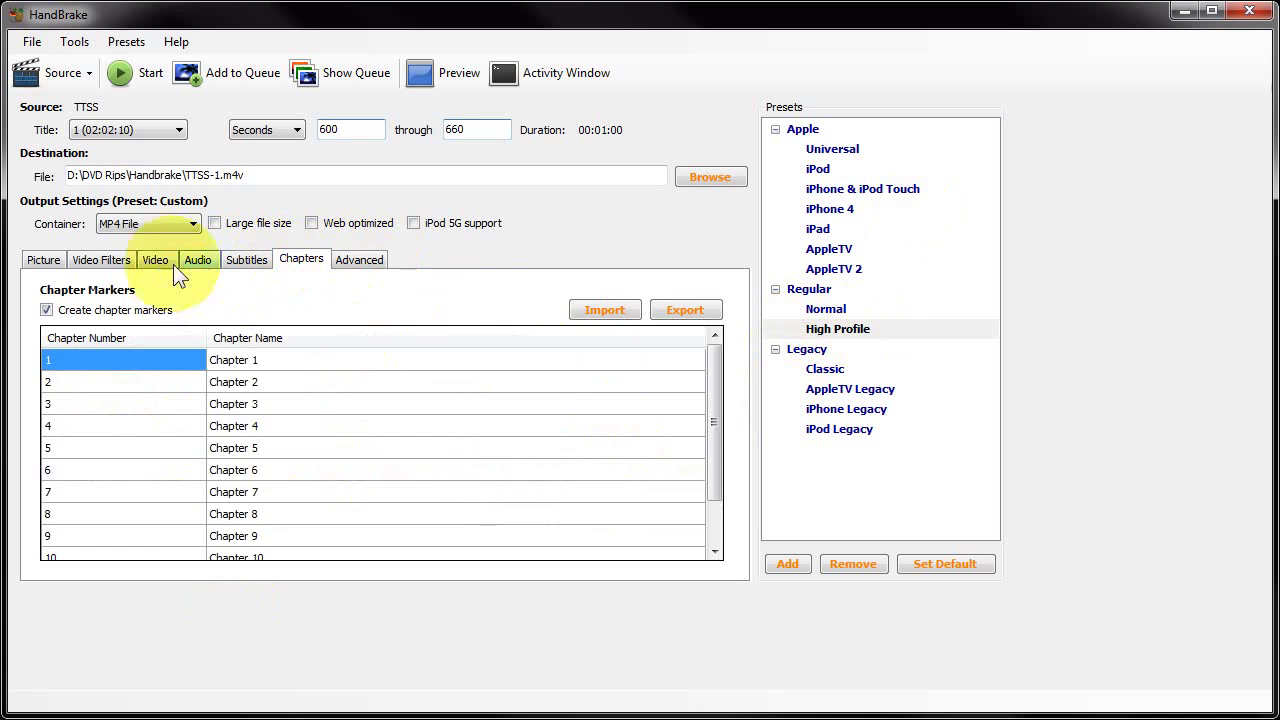
click(155, 261)
click(101, 261)
click(45, 260)
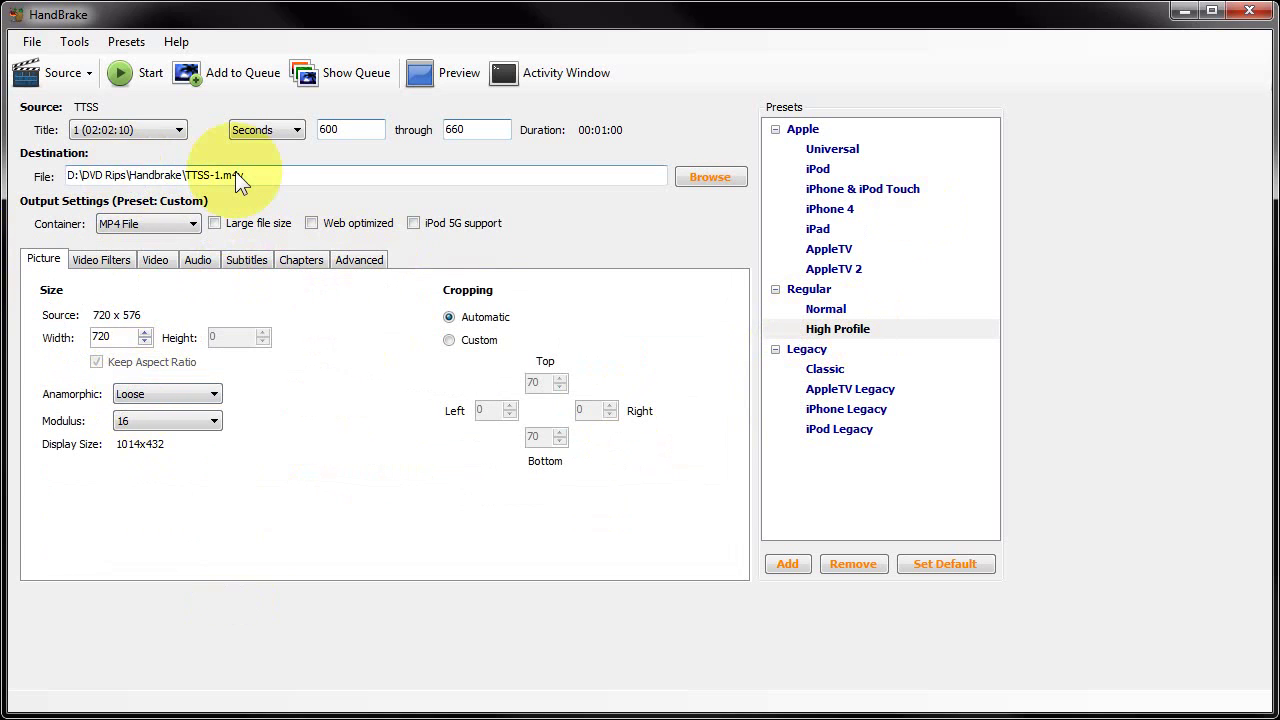
- Set the preview duration to 5 seconds and encode it with Play with QT
click(455, 77)
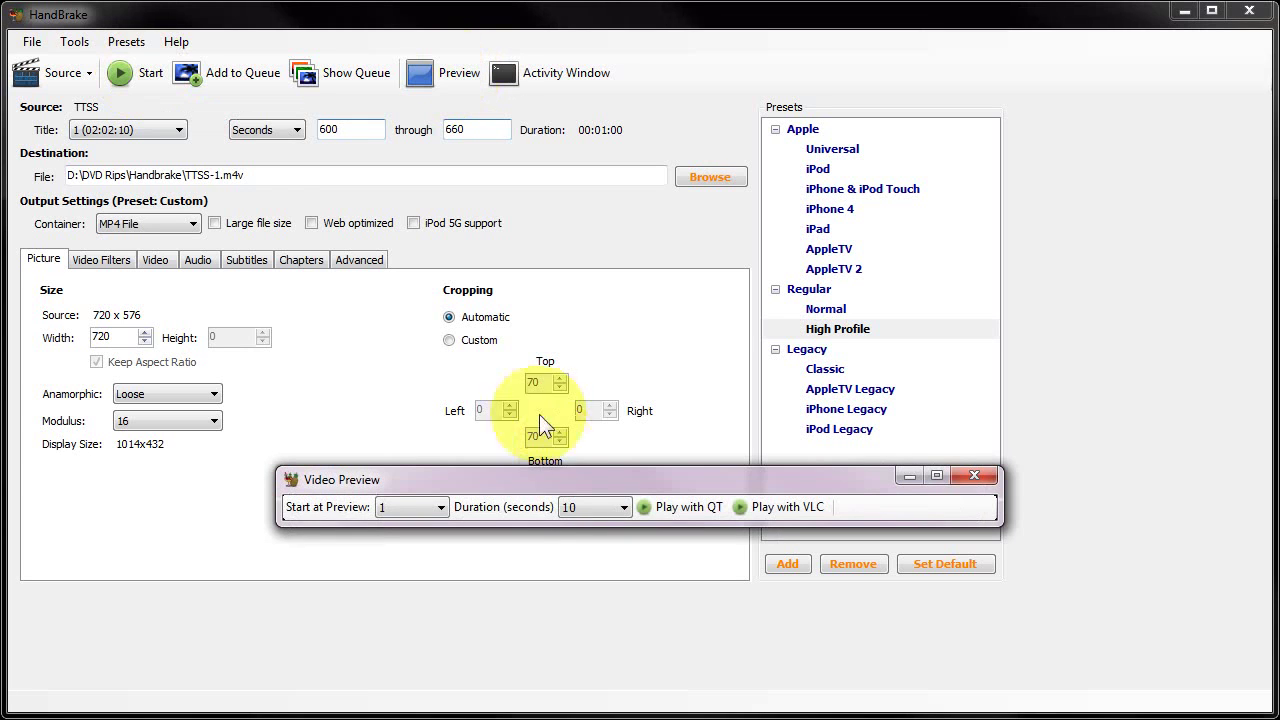
drag(460, 479, 437, 152)
click(545, 166)
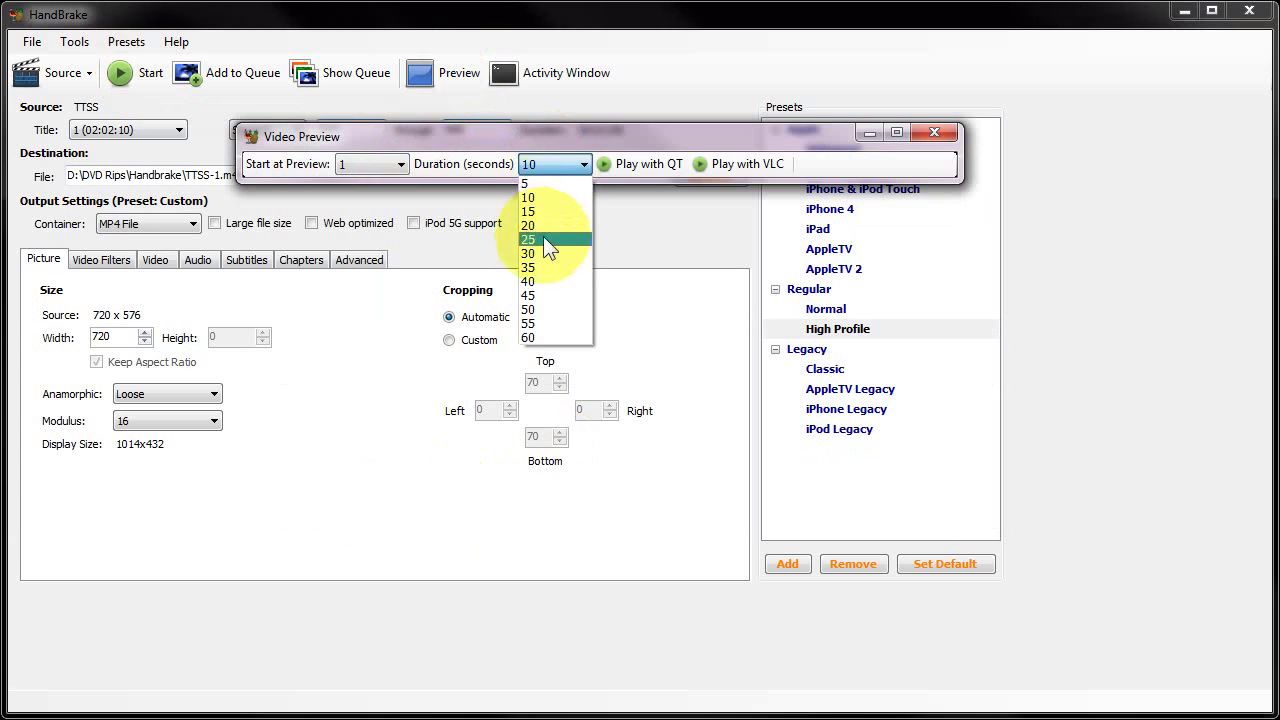
key(Up)
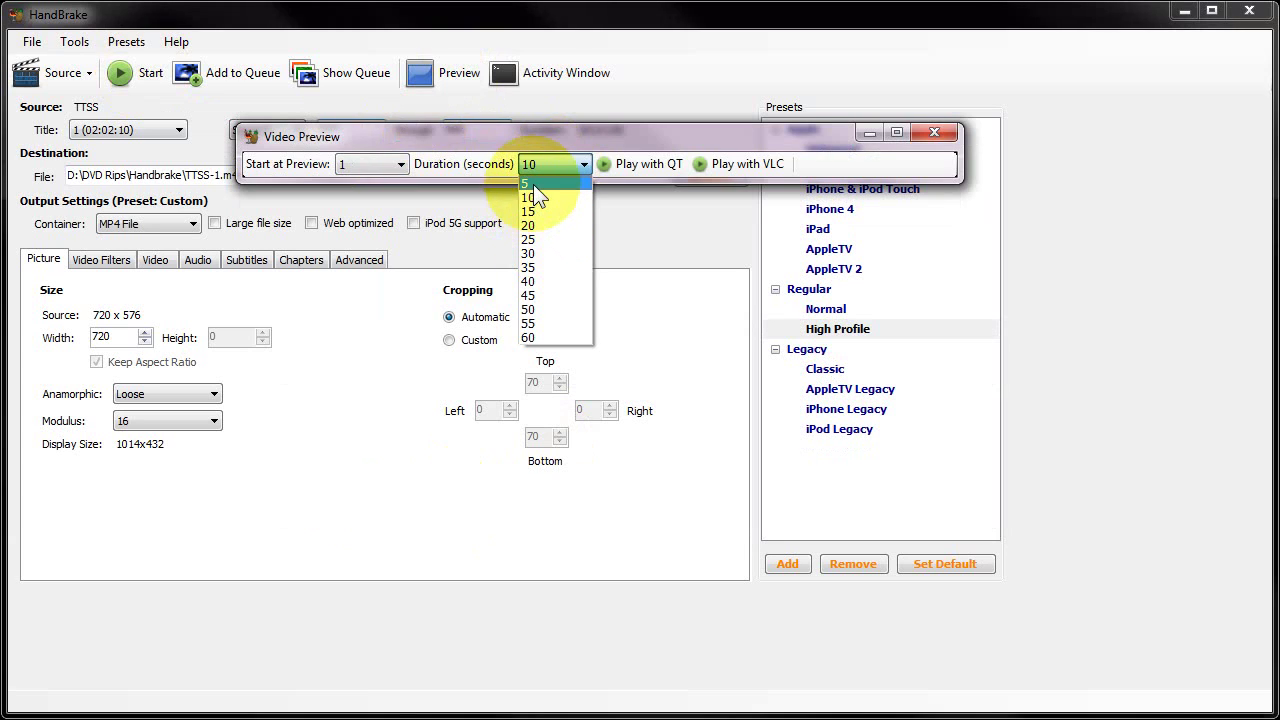
key(Return)
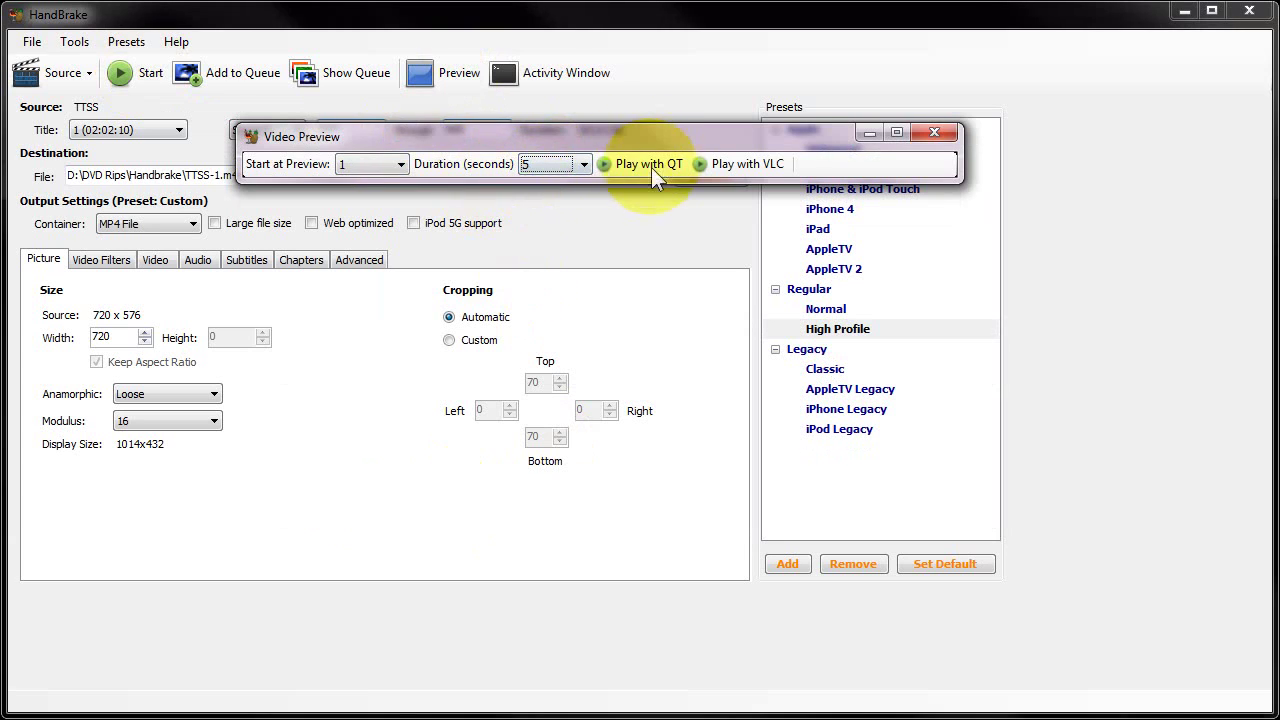
click(647, 167)
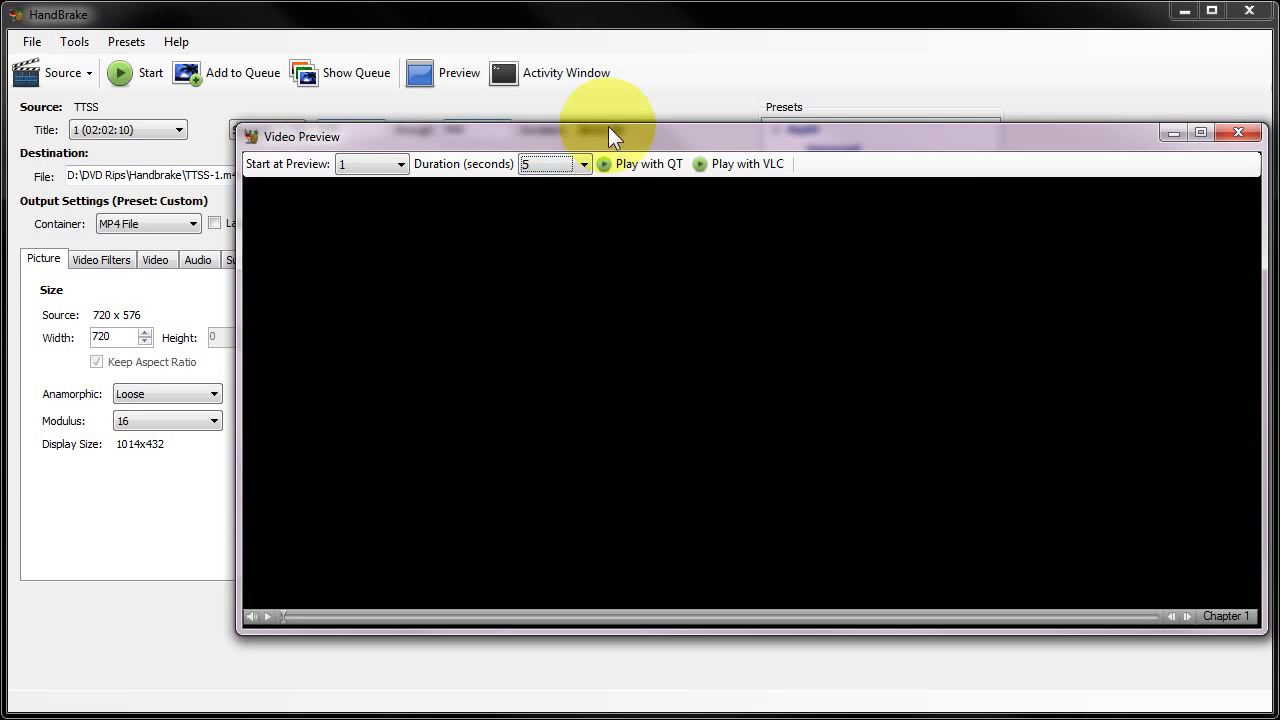
- Play the encoded 5-second preview clip, then close the Video Preview window
drag(608, 134, 456, 100)
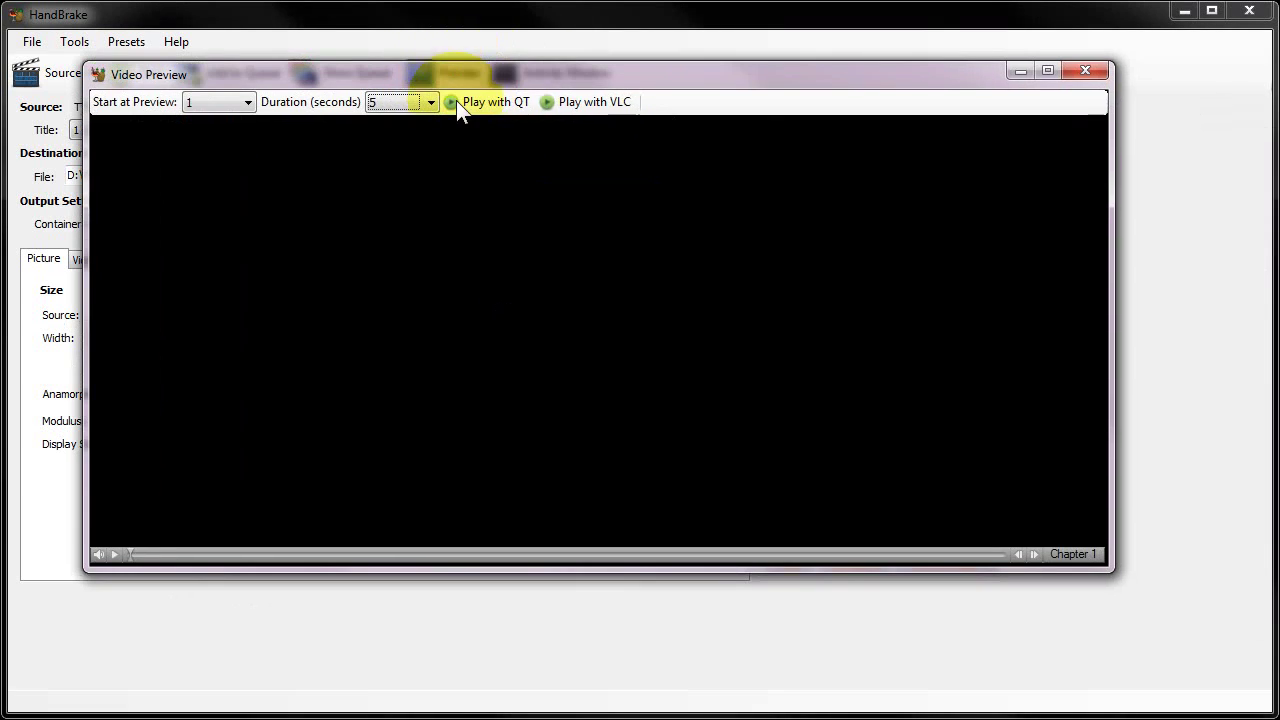
click(113, 554)
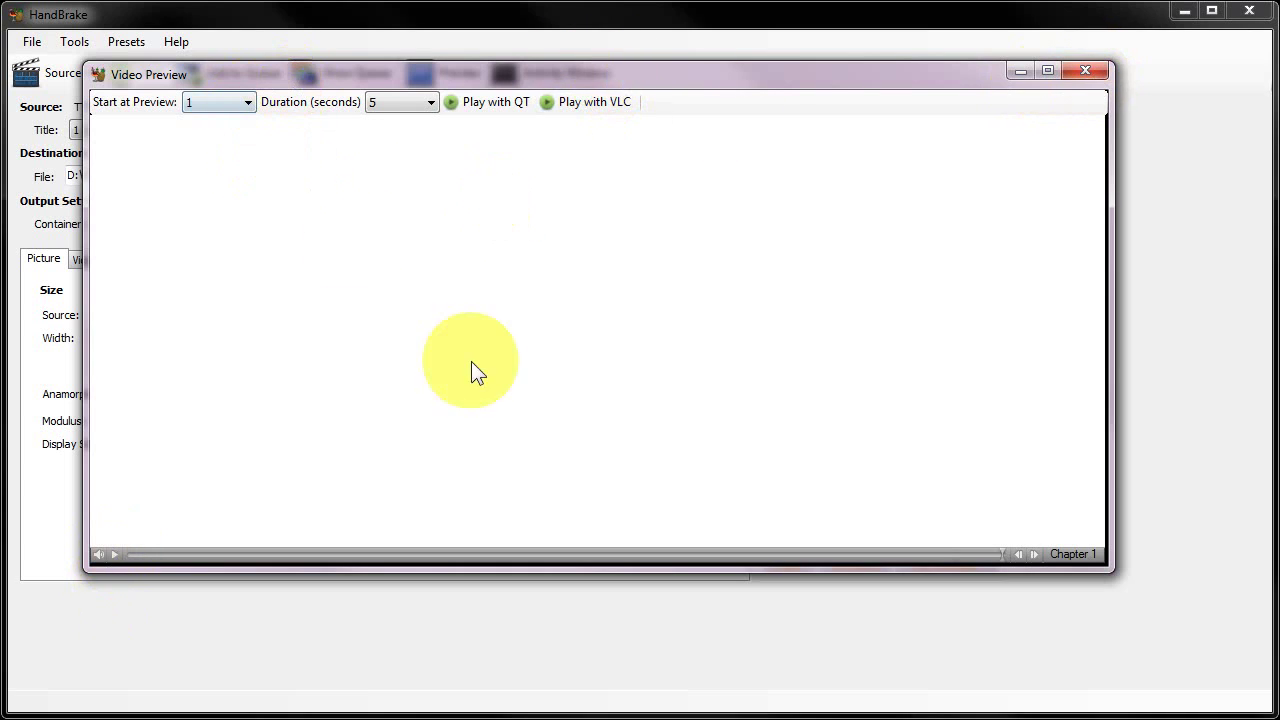
click(1085, 71)
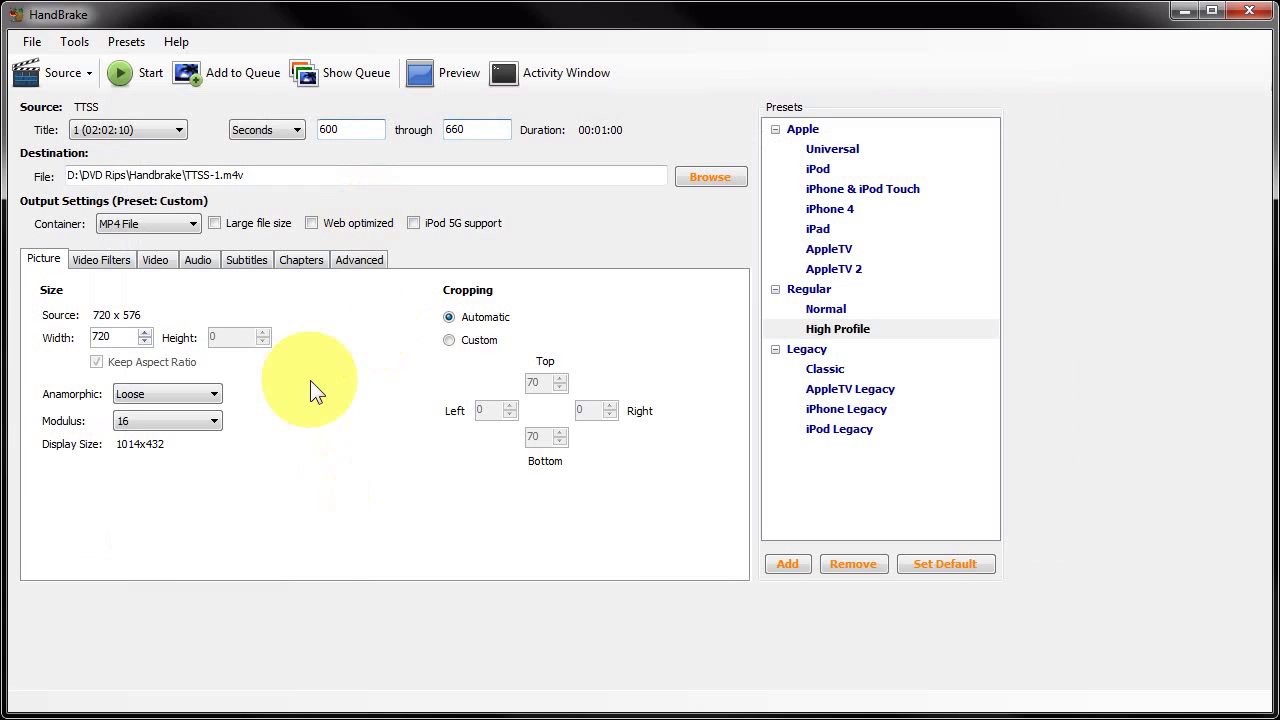
- Encode the one-minute clip and select the finished 13.9 MB, 720x432 TTSS-1.m4v in D:\DVD Rips\Handbrake
click(136, 74)
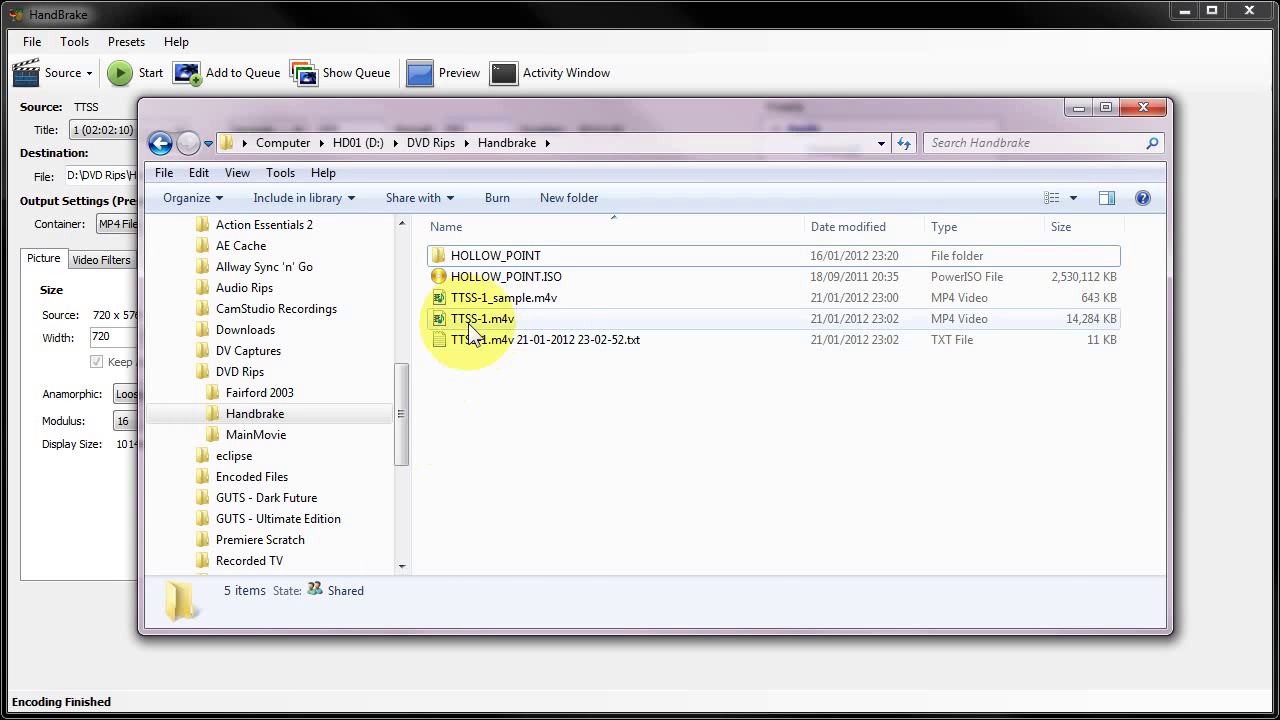
click(483, 319)
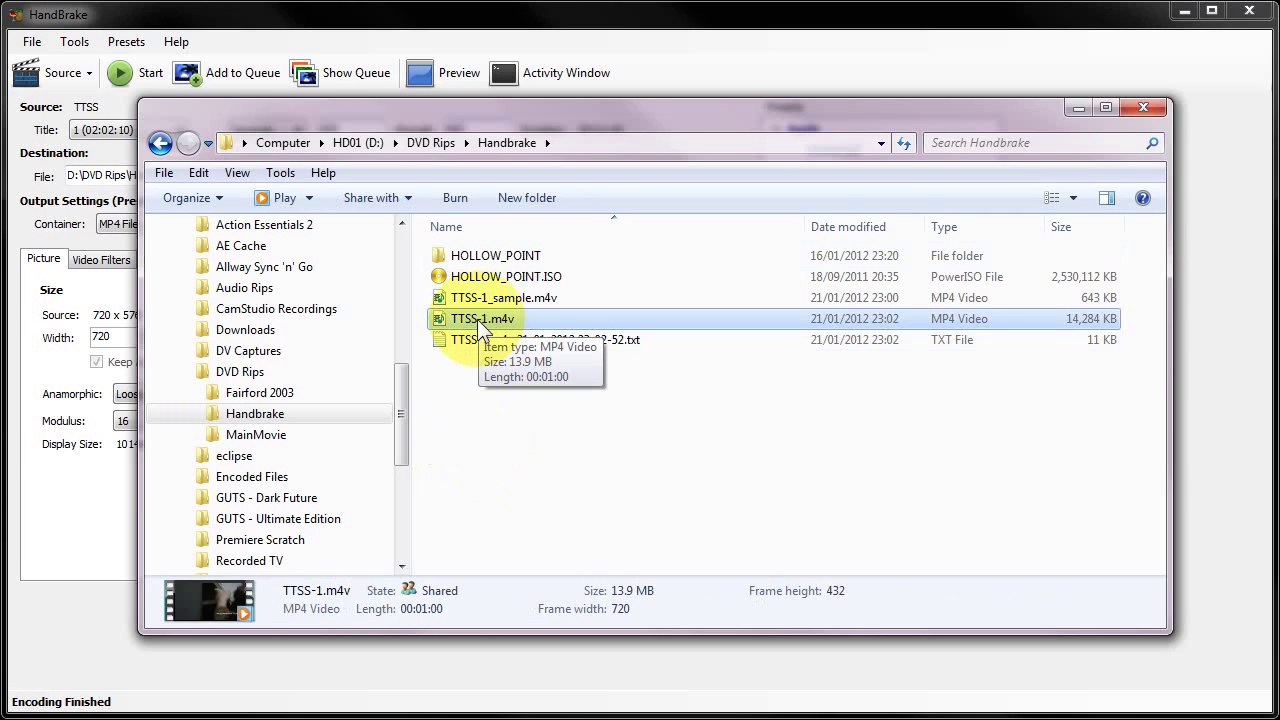
double_click(479, 320)
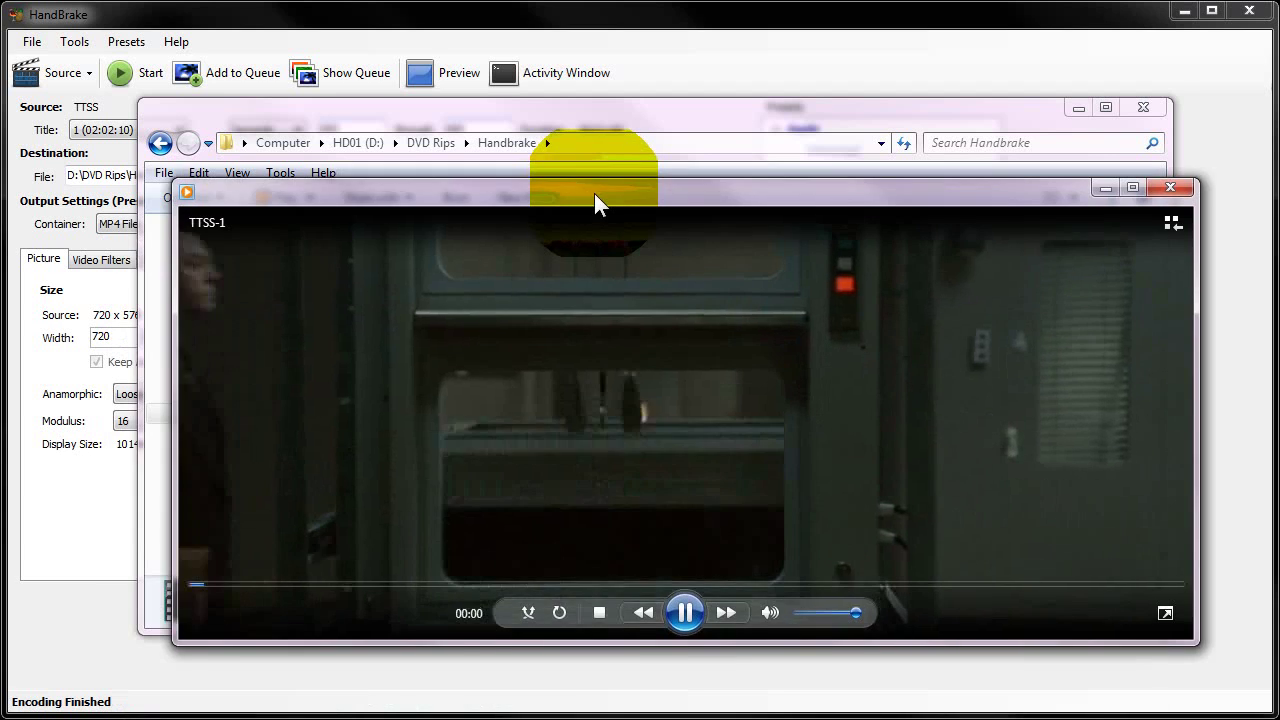
drag(594, 195, 560, 69)
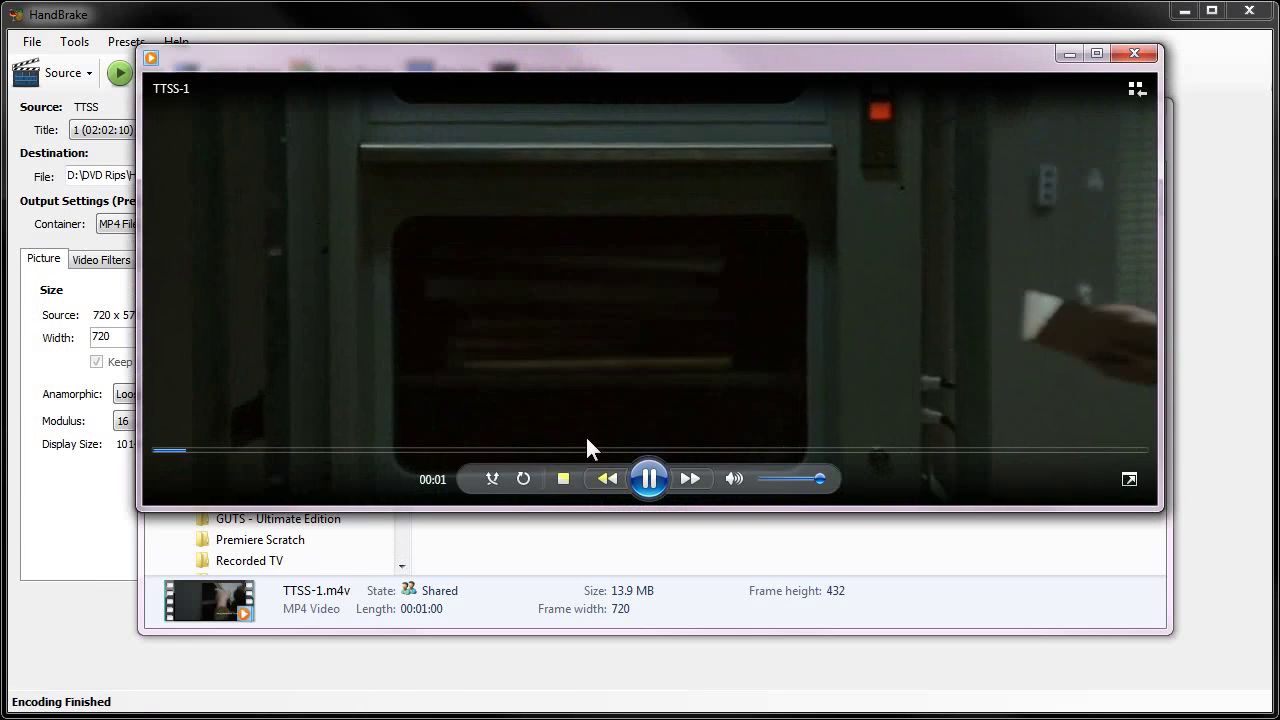
click(649, 480)
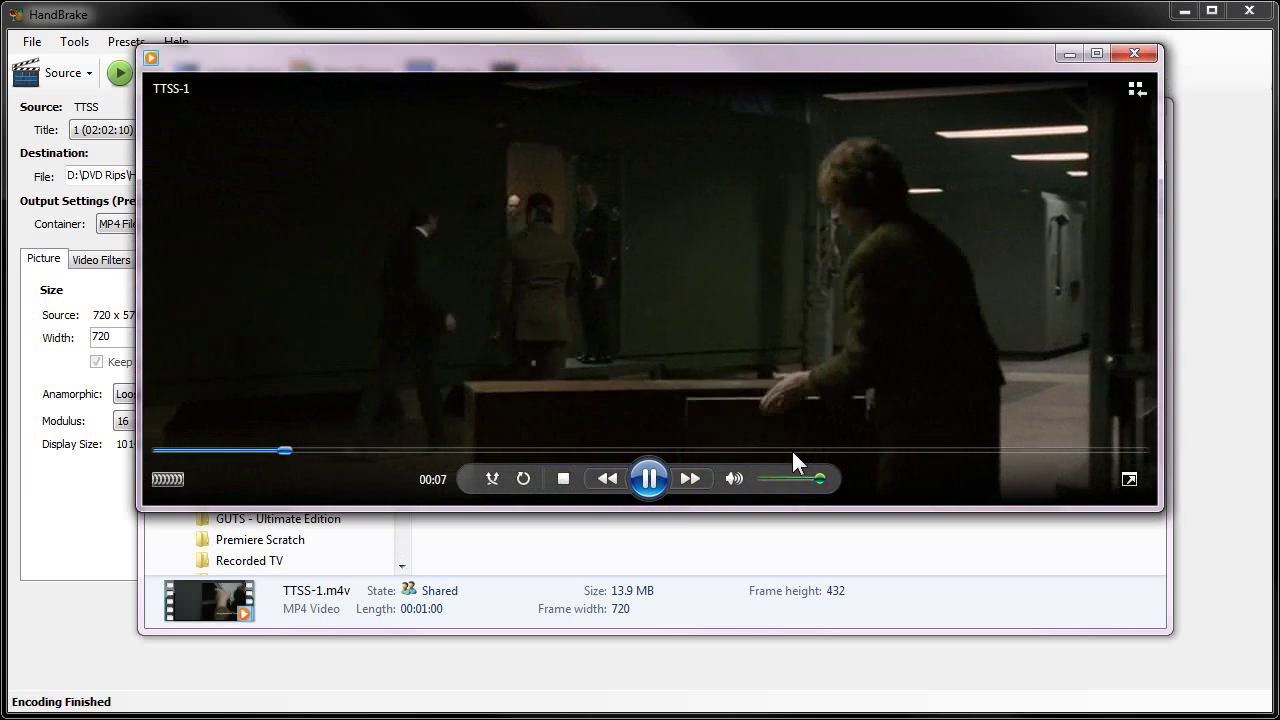
click(650, 480)
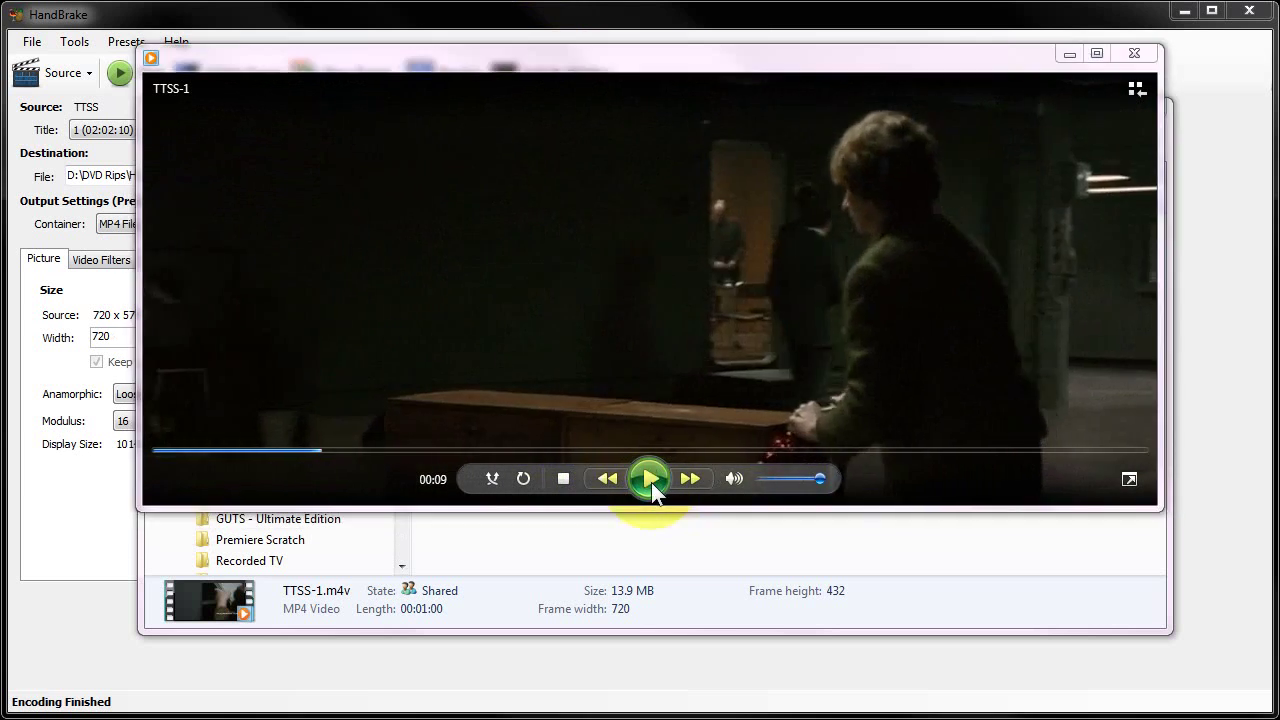
click(1138, 56)
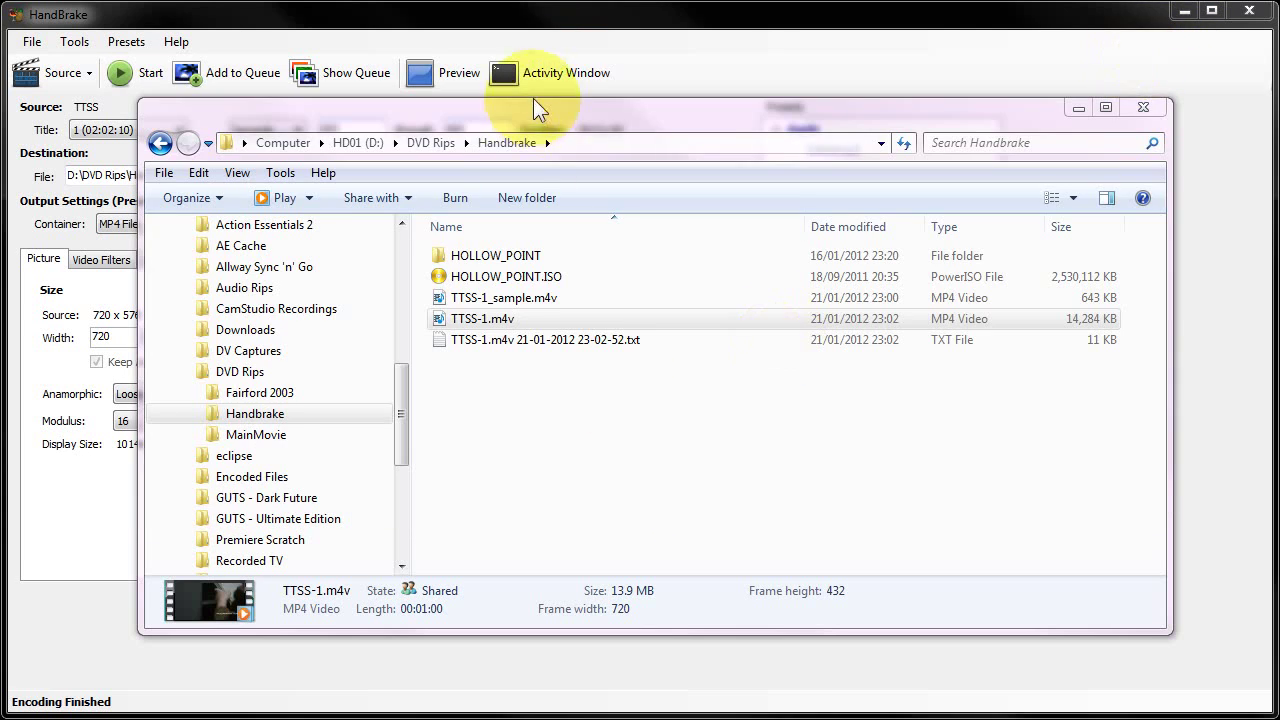
drag(533, 100, 633, 213)
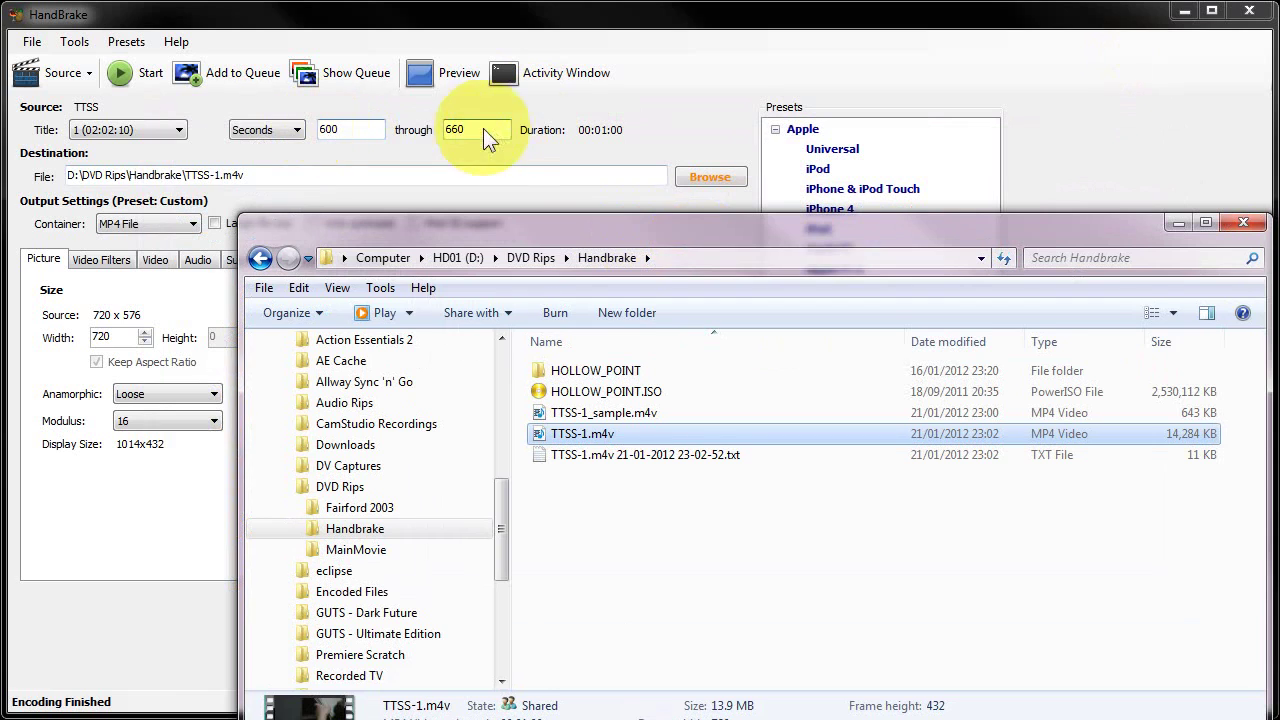
drag(584, 222, 517, 93)
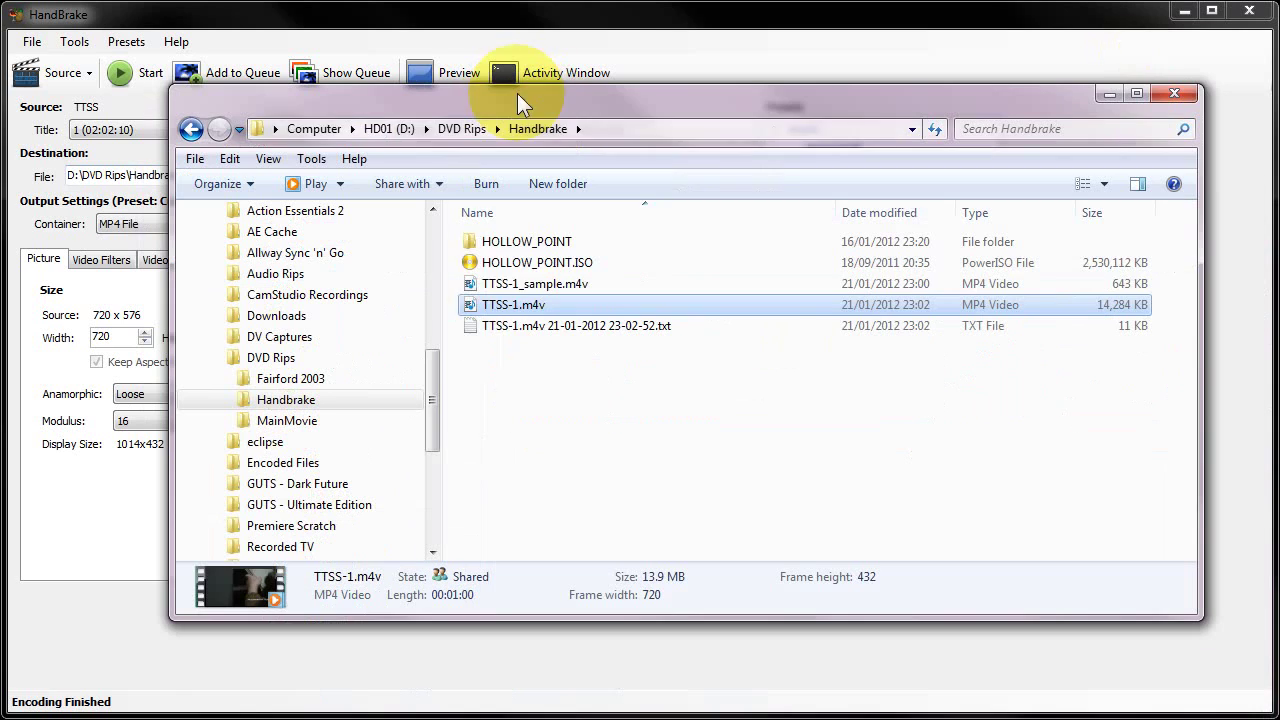
right_click(507, 302)
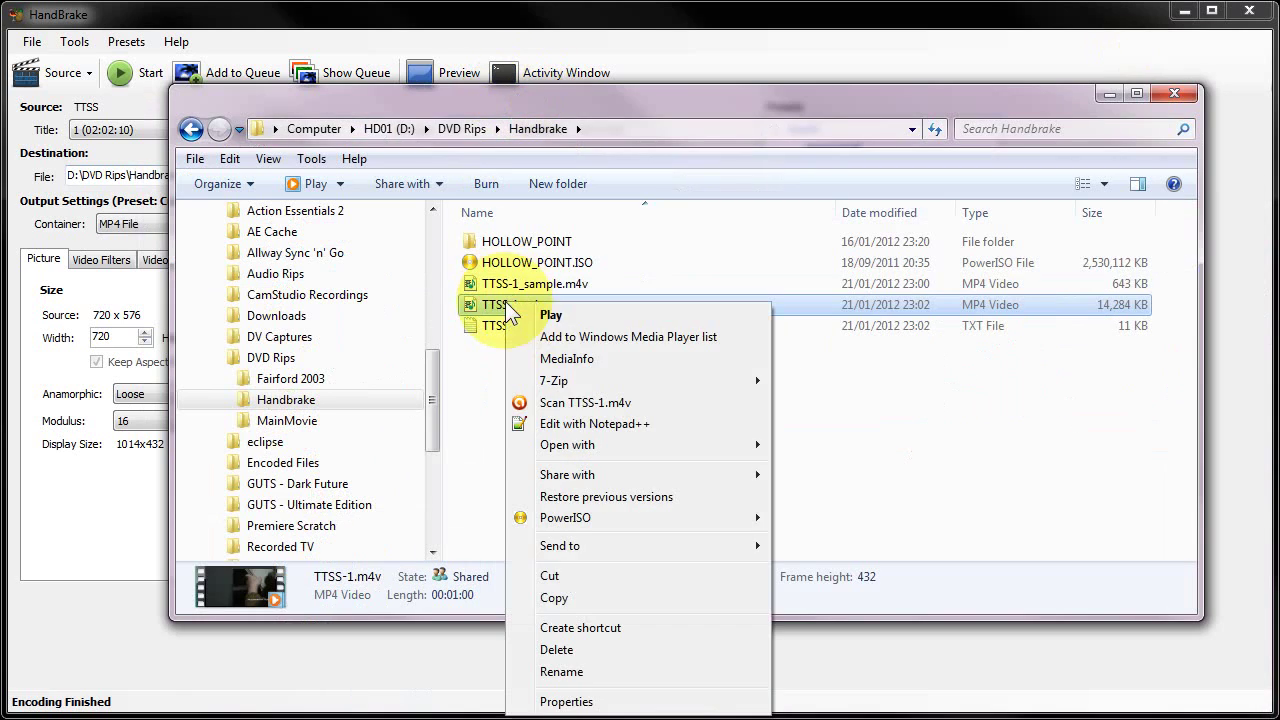
click(558, 366)
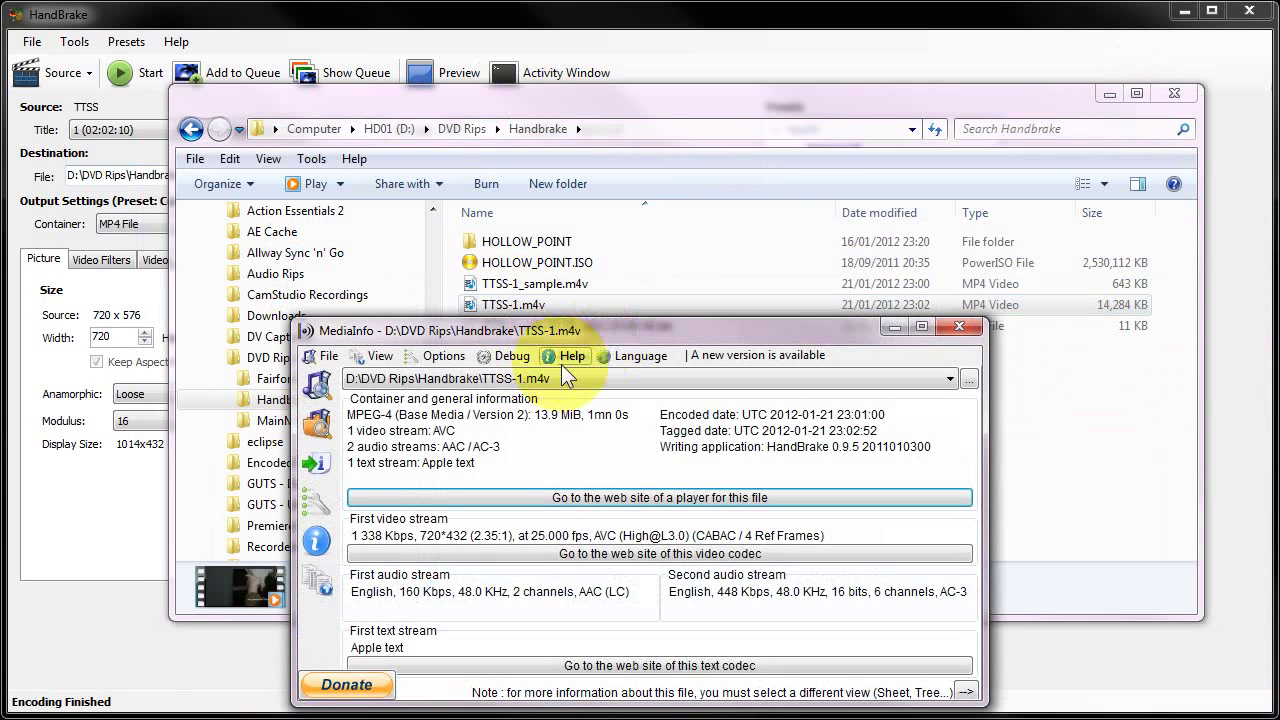
drag(619, 327, 632, 169)
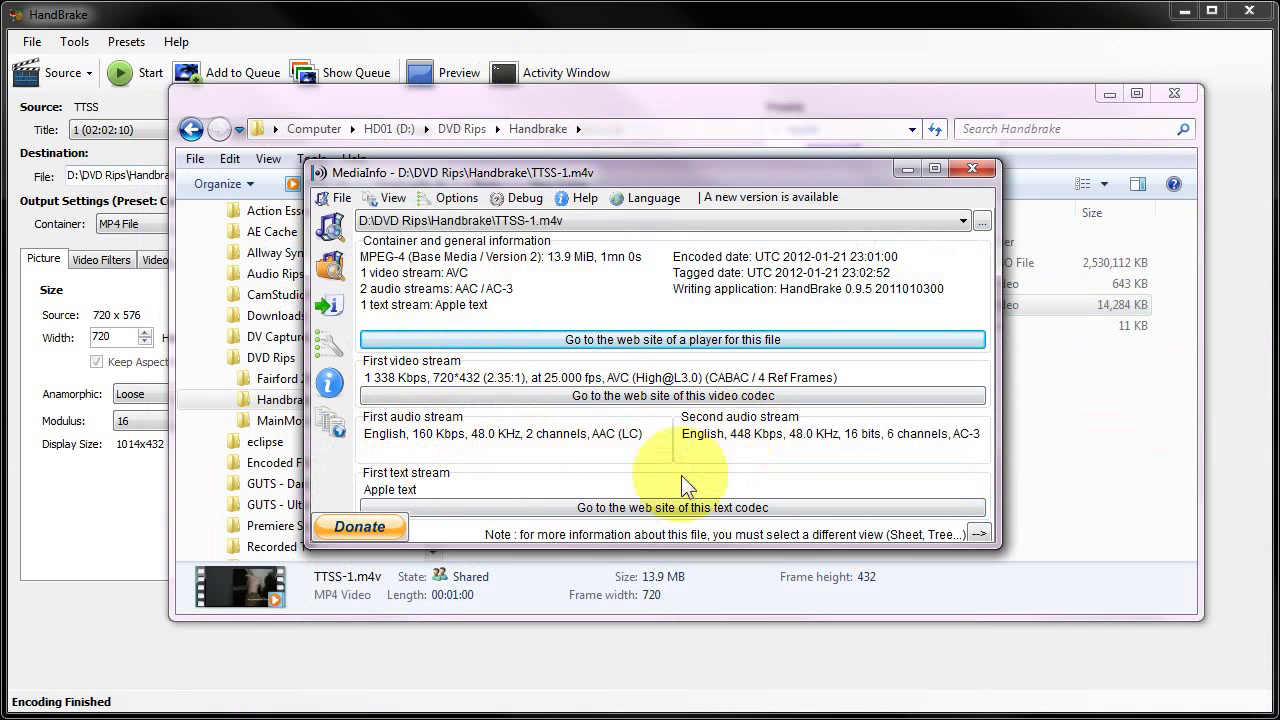
- Close MediaInfo and review the encode log, TTSS-1_sample.m4v and TTSS-1.m4v details
click(971, 168)
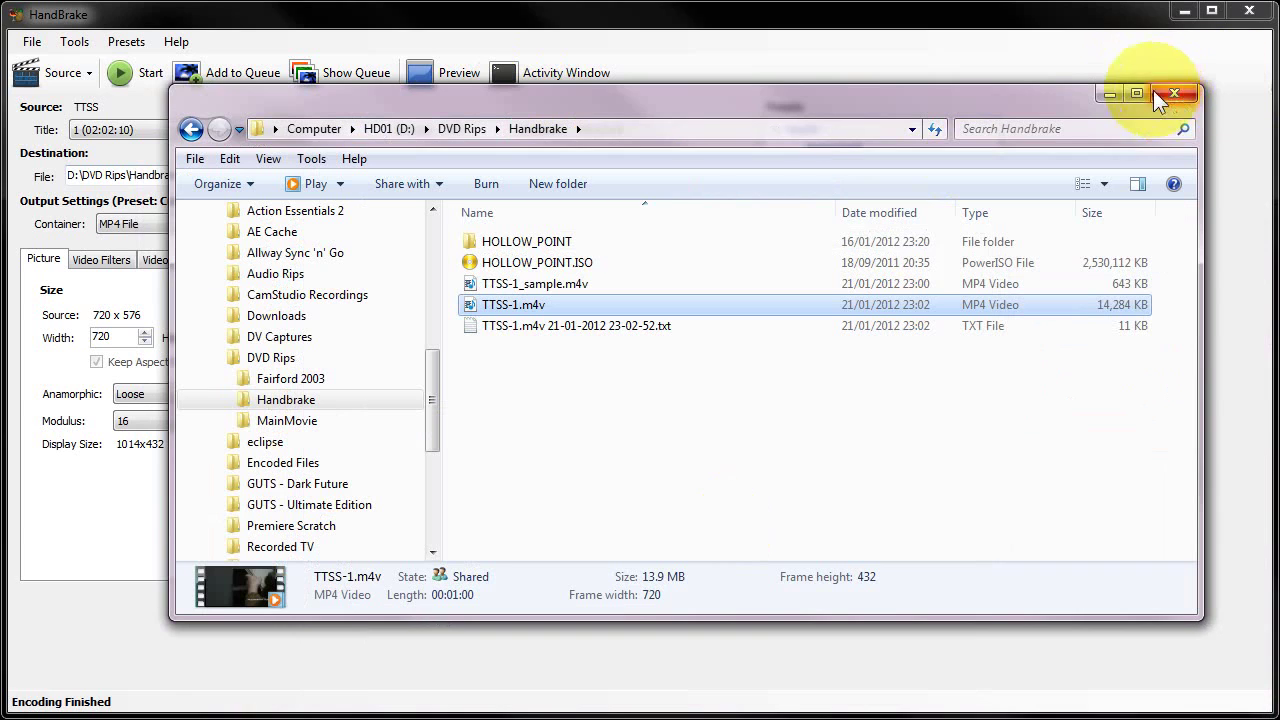
click(570, 326)
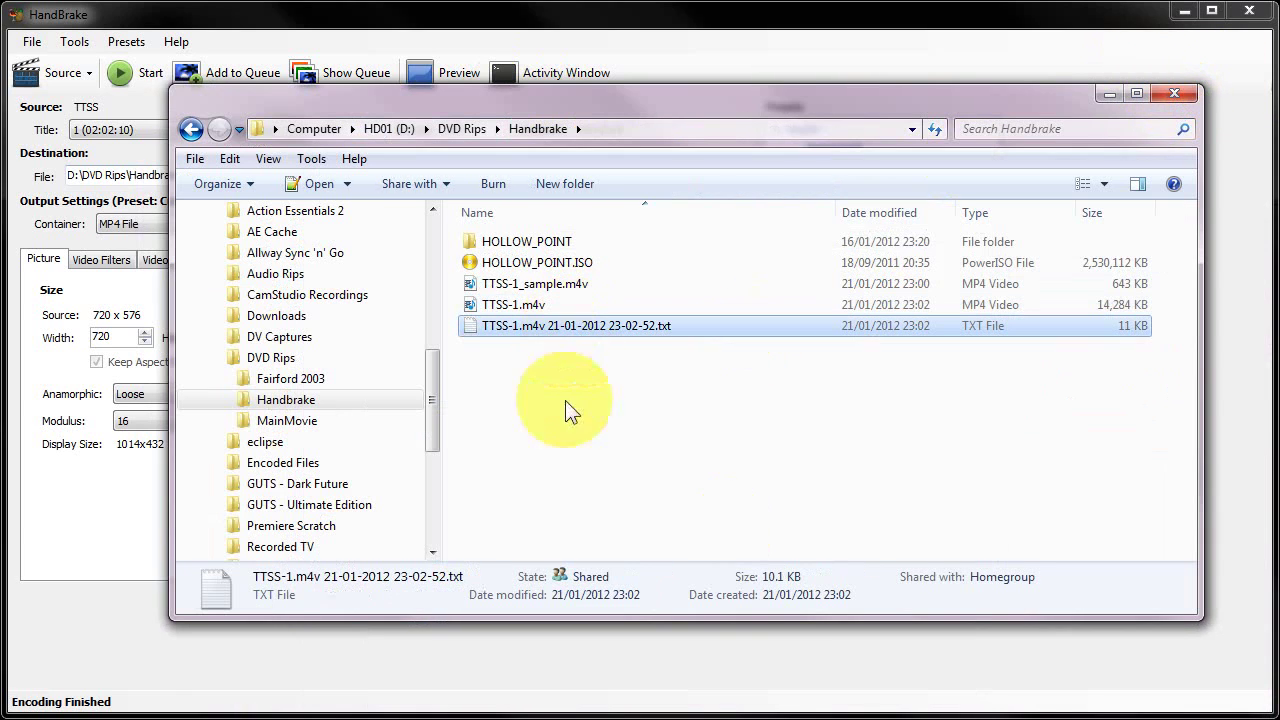
click(545, 288)
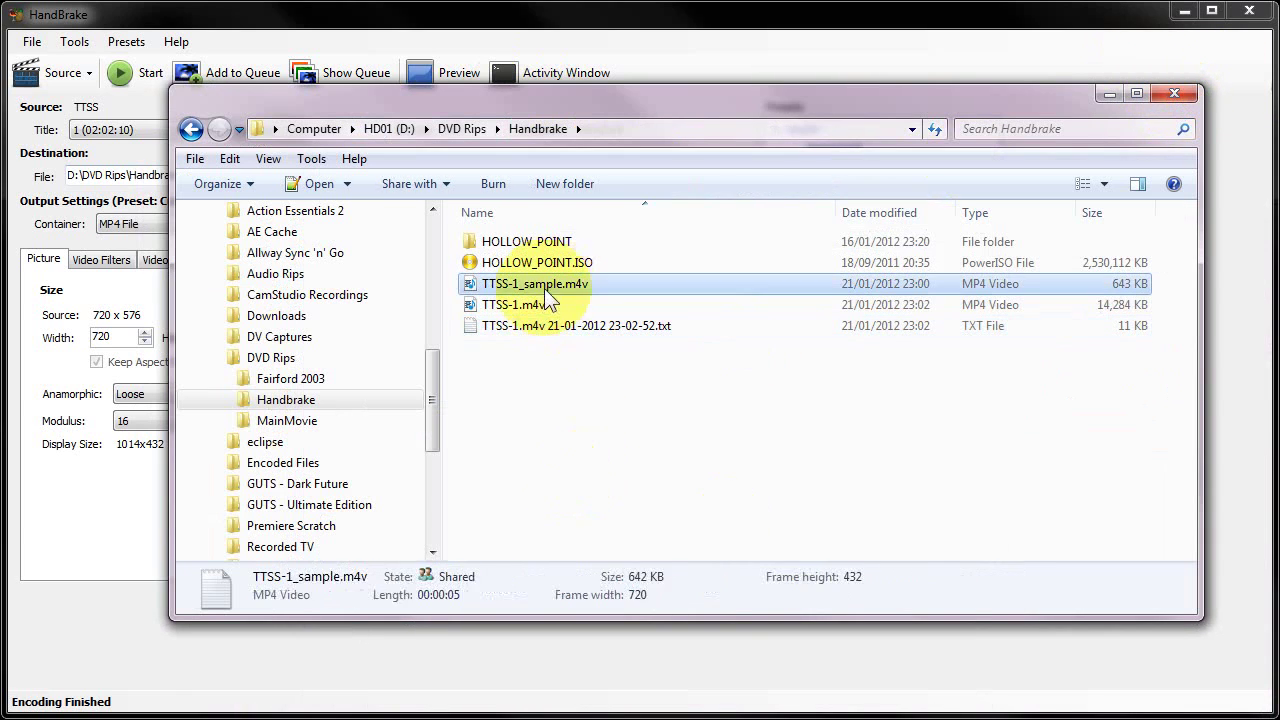
click(538, 305)
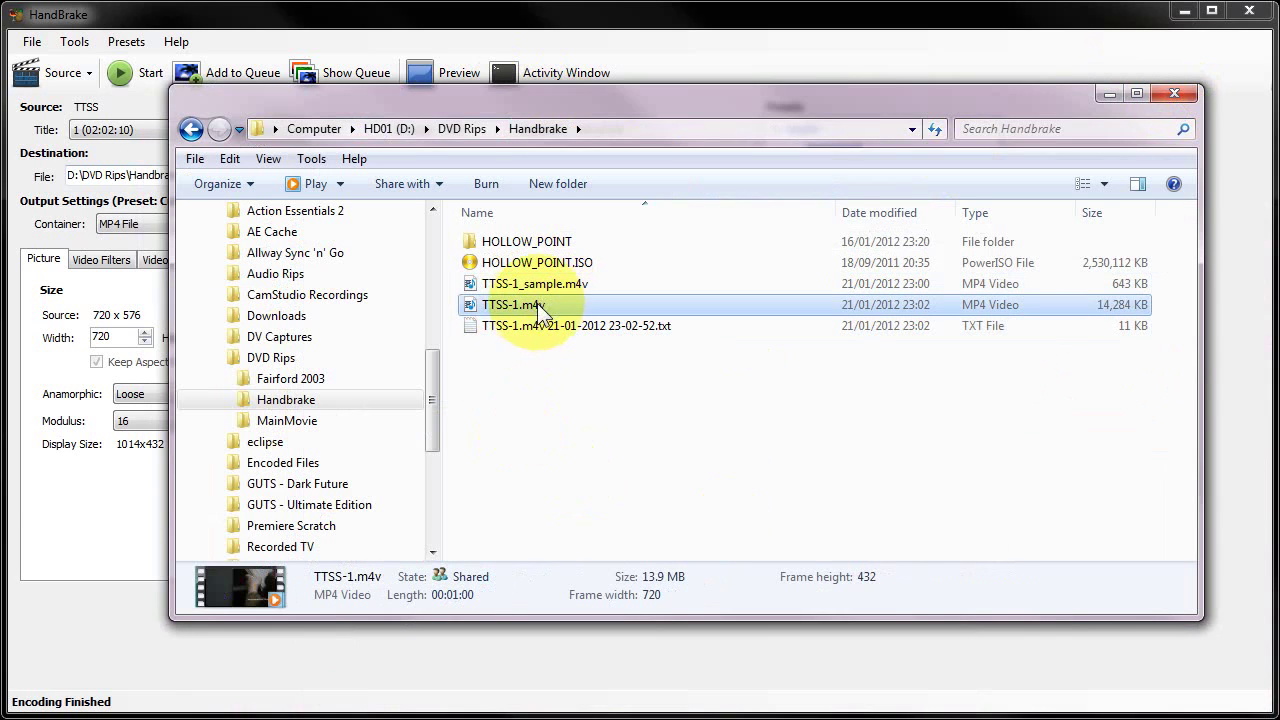
- Rename TTSS-1.m4v to TTSS-1.mp4, accepting the extension-change warning
click(537, 304)
drag(521, 305, 599, 308)
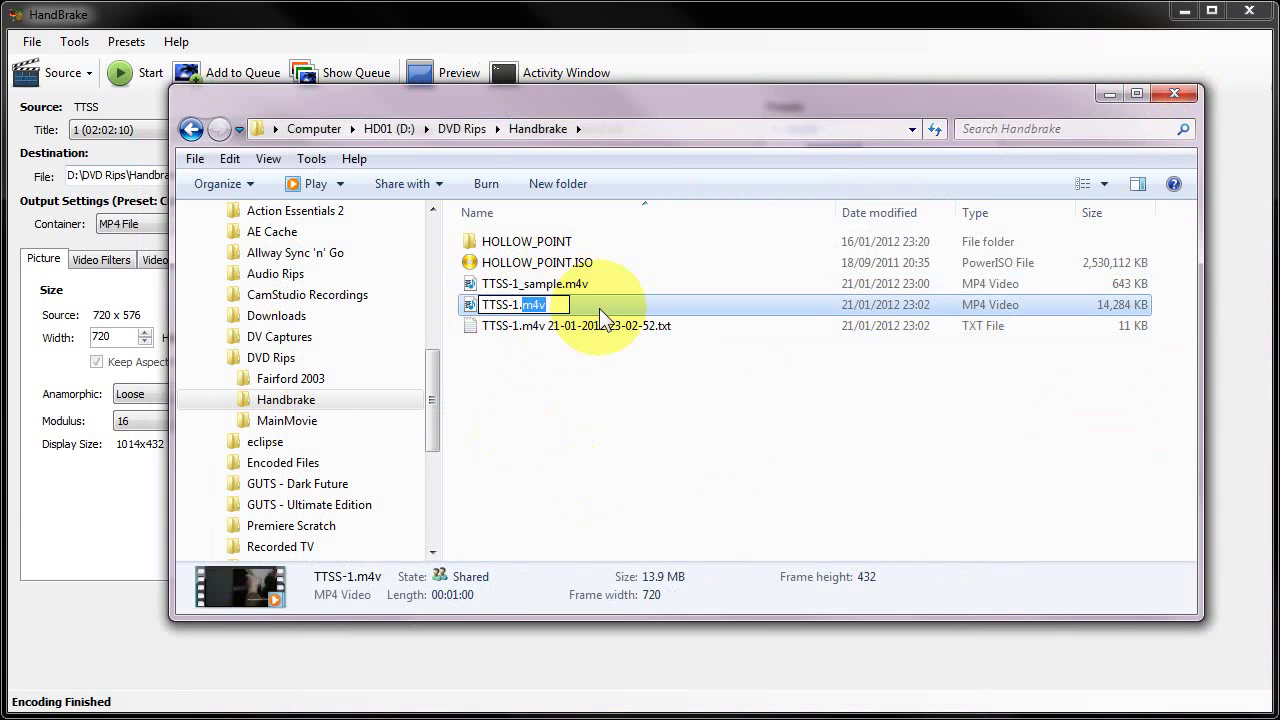
text(mp4)
click(582, 384)
click(714, 517)
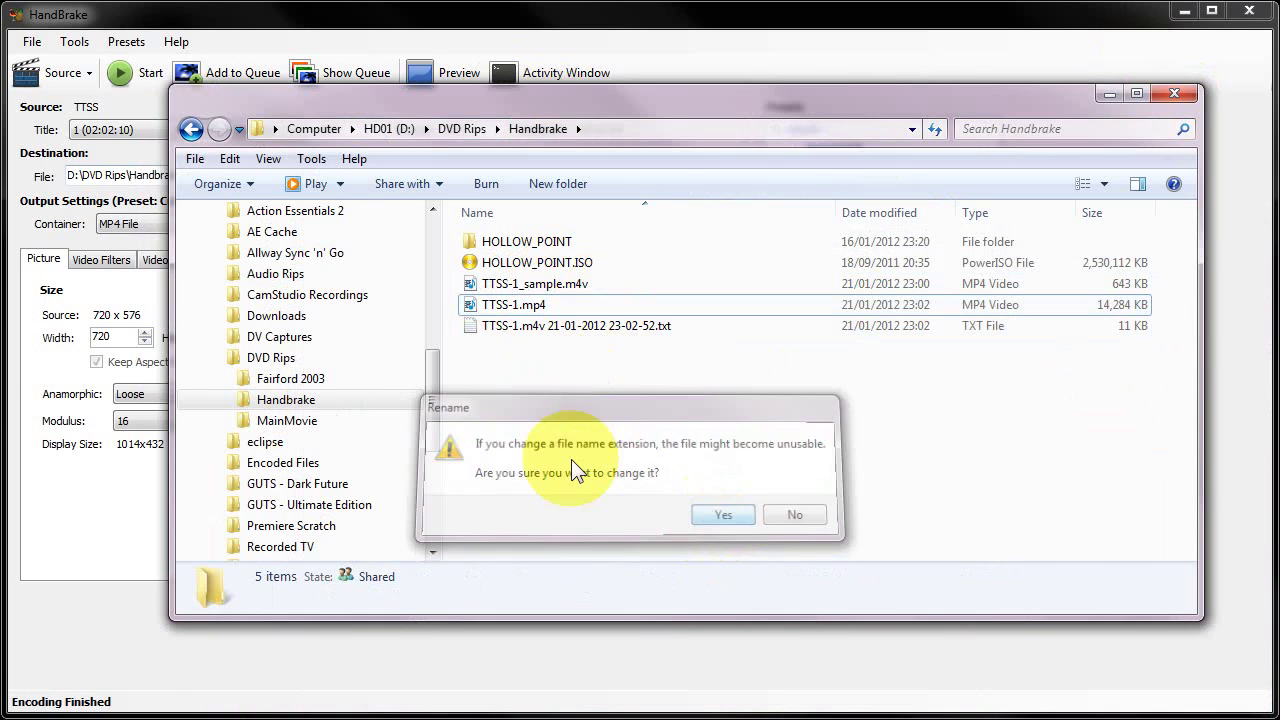
click(509, 305)
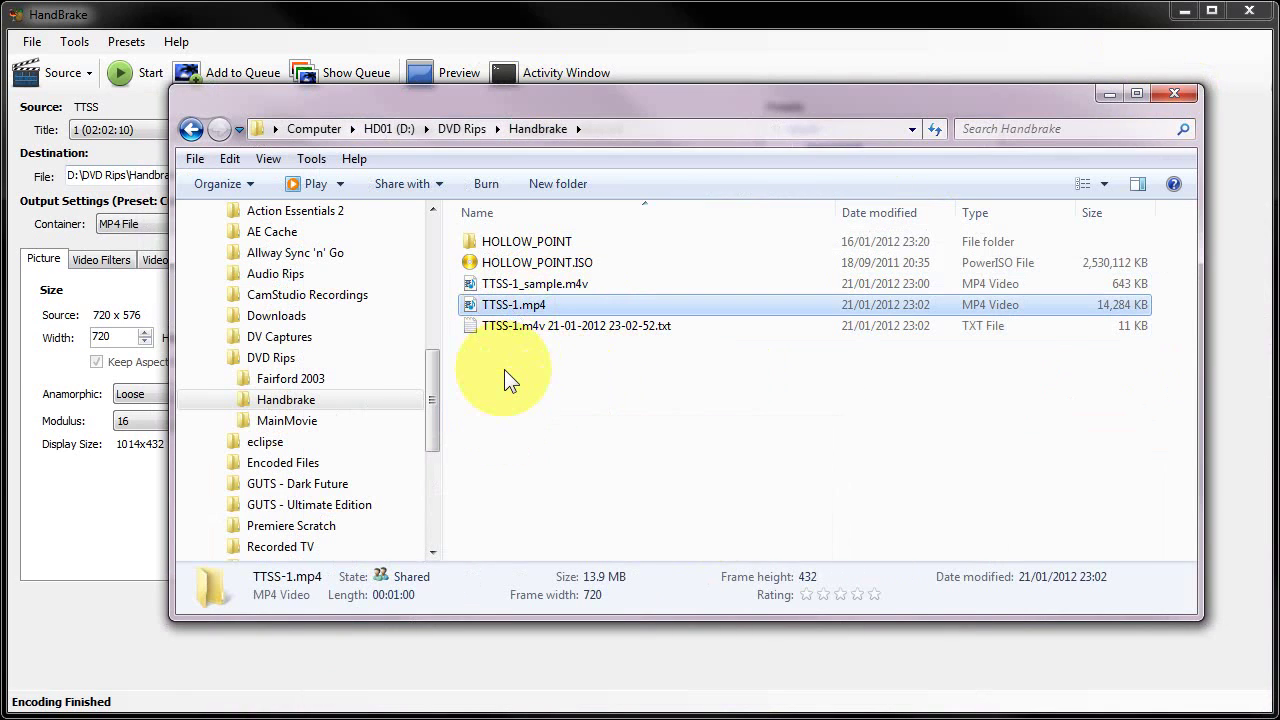